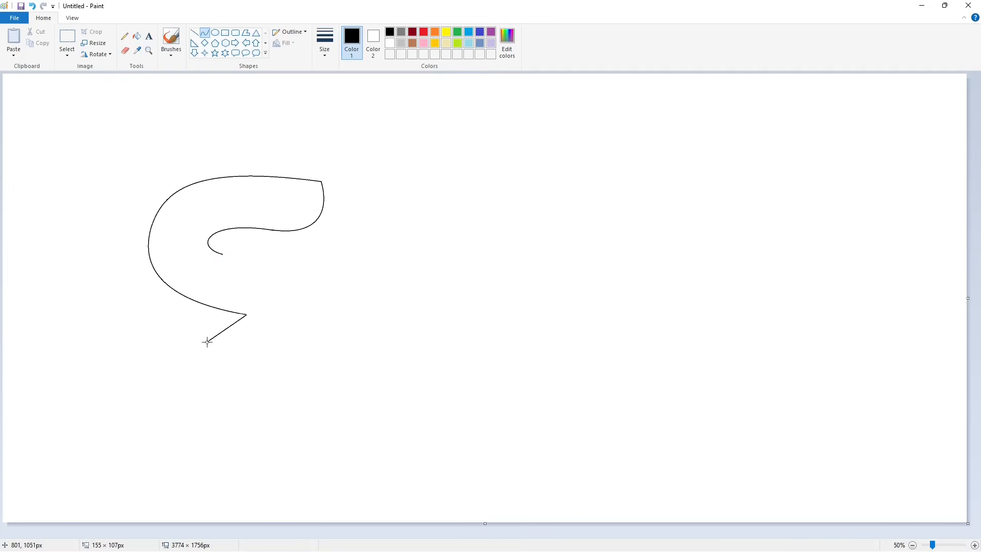
# - Draw the S outline's lower inner hook and the long curve sweeping down its right side
pyautogui.moveTo(221, 335); pyautogui.dragTo(305, 322)
pyautogui.moveTo(306, 322); pyautogui.dragTo(284, 346)
pyautogui.hotkey('ctrl', 'z')
pyautogui.hotkey('ctrl', 'z')
pyautogui.click(328, 337)
pyautogui.moveTo(222, 254); pyautogui.dragTo(336, 280)
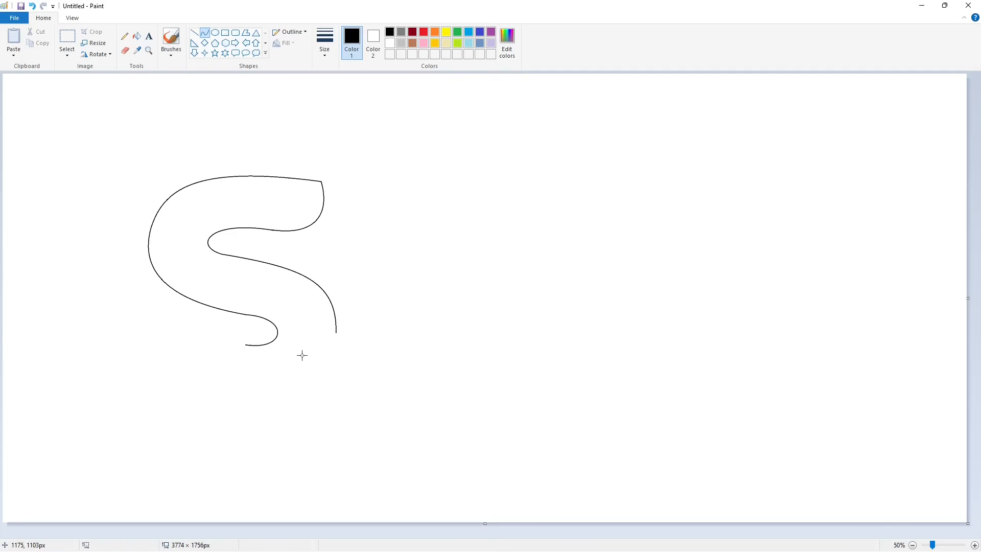
pyautogui.moveTo(246, 345); pyautogui.dragTo(158, 389)
pyautogui.moveTo(201, 368)
pyautogui.mouseDown()
pyautogui.moveTo(167, 333)
pyautogui.moveTo(149, 351)
pyautogui.mouseUp()
pyautogui.hotkey('ctrl', 'z')
# - Cut off the loose end of the S's lower hook and recolor the stub white
pyautogui.click(125, 51)
pyautogui.click(137, 36)
pyautogui.click(390, 43)
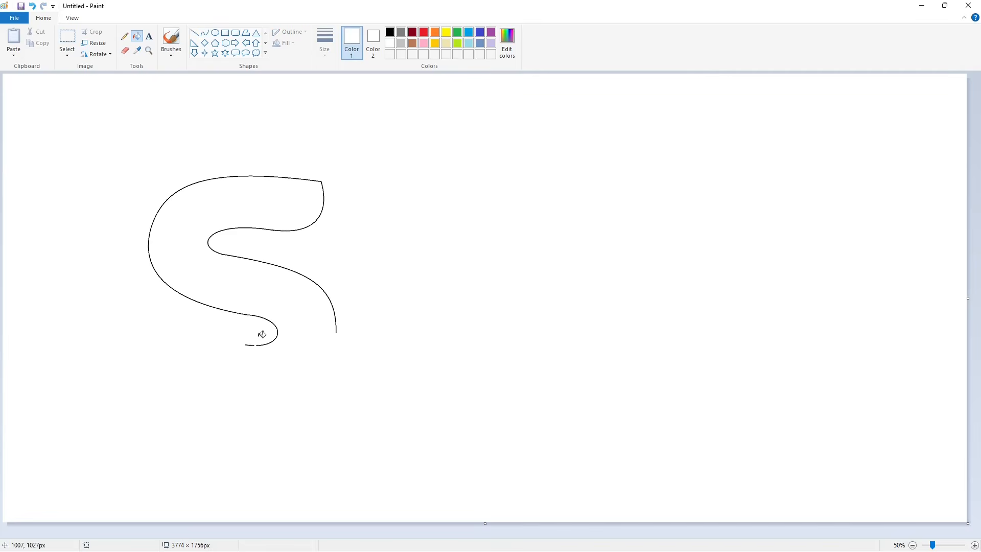
# - Draw the S's lower inner edge and its rounded lower-left end as black curves
pyautogui.click(204, 32)
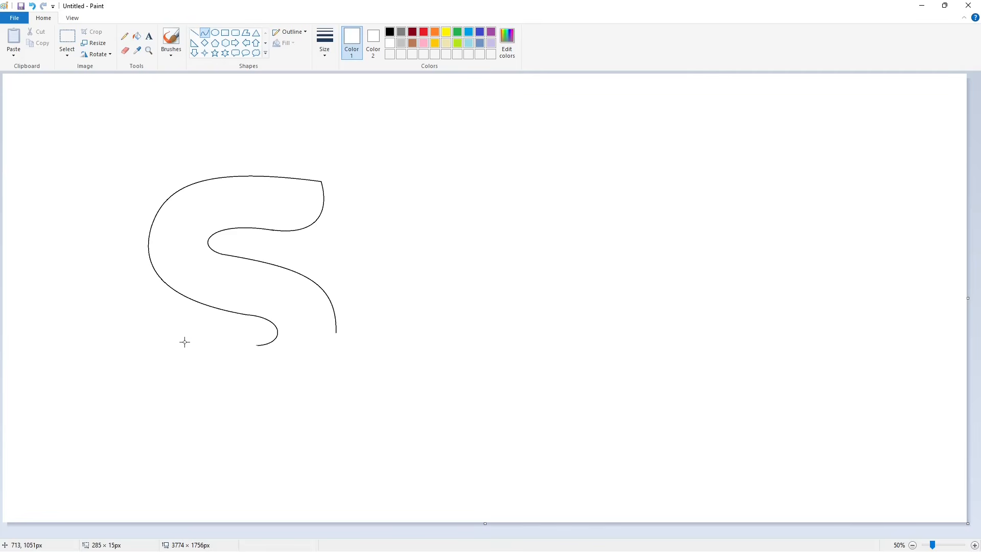
pyautogui.moveTo(185, 341); pyautogui.dragTo(256, 345)
pyautogui.click(389, 32)
pyautogui.moveTo(184, 342)
pyautogui.mouseDown()
pyautogui.moveTo(155, 394)
pyautogui.moveTo(155, 361)
pyautogui.mouseUp()
pyautogui.click(157, 342)
# - Close the S outline with a curve around its base and fill the letter with black
pyautogui.moveTo(336, 333); pyautogui.dragTo(155, 394)
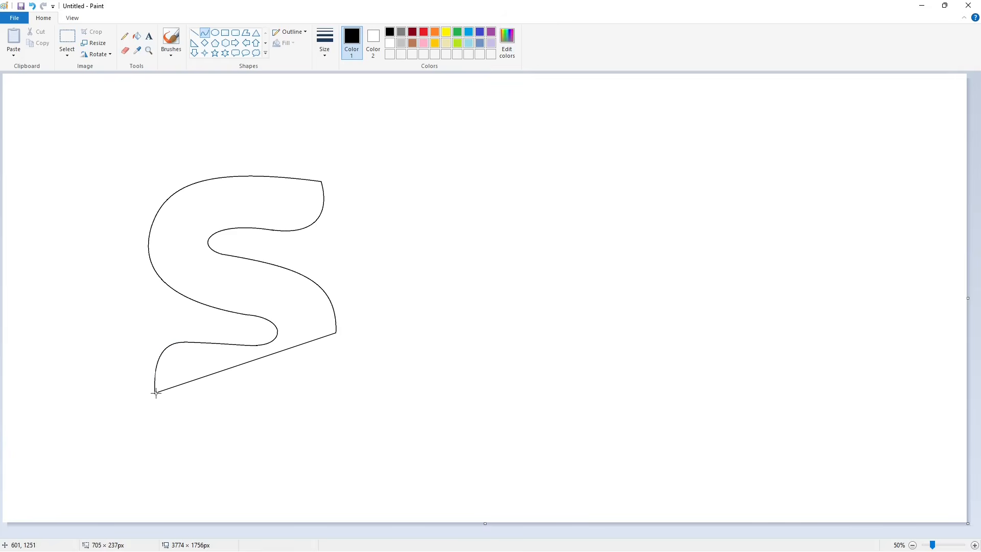
pyautogui.moveTo(255, 369); pyautogui.dragTo(332, 385)
pyautogui.moveTo(316, 398); pyautogui.dragTo(292, 406)
pyautogui.click(137, 36)
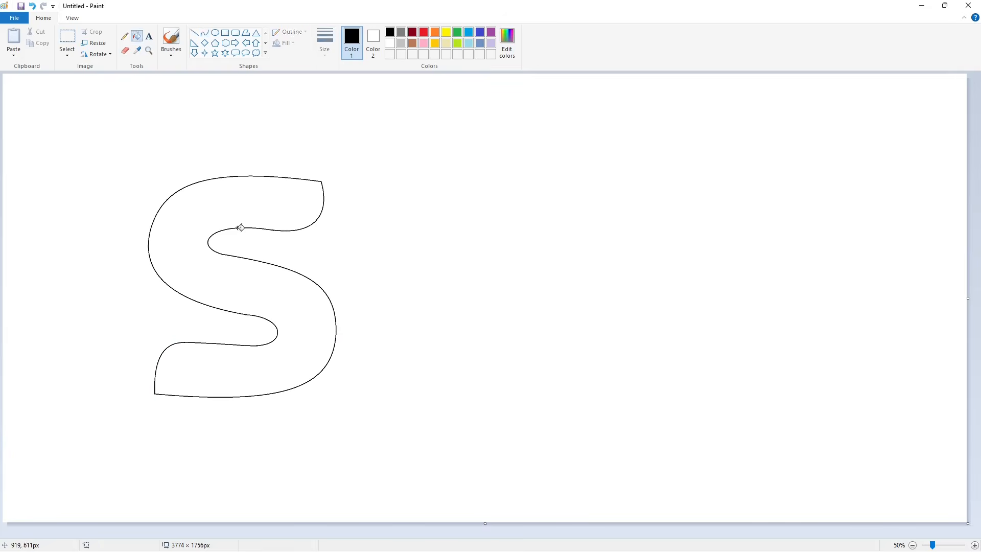
pyautogui.click(238, 226)
# - Inspect the edges of the black S and touch them up with the Line tool in white
pyautogui.scroll(1, 450, 190)
pyautogui.scroll(-3, 396, 143)
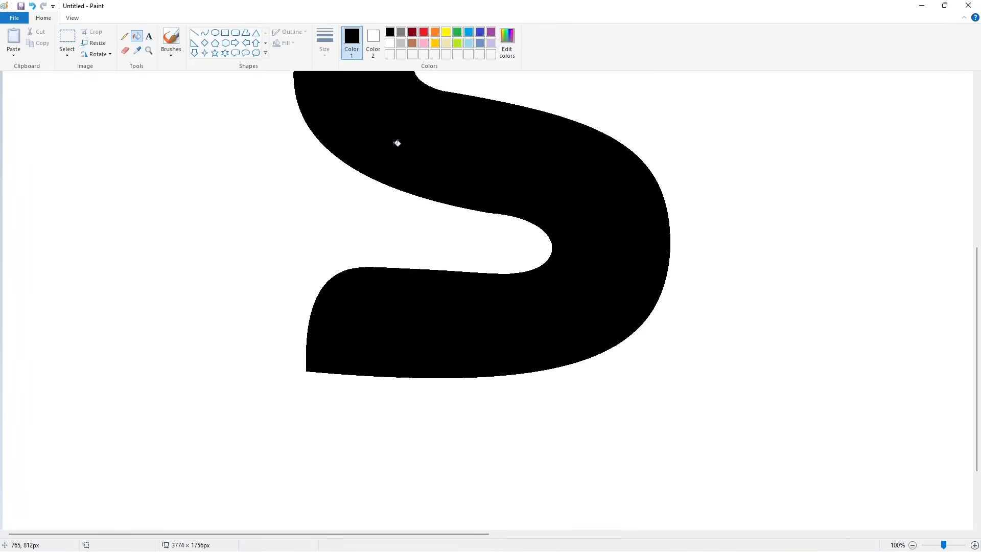
pyautogui.scroll(3, 652, 284)
pyautogui.scroll(-2, 652, 285)
pyautogui.scroll(1, 653, 284)
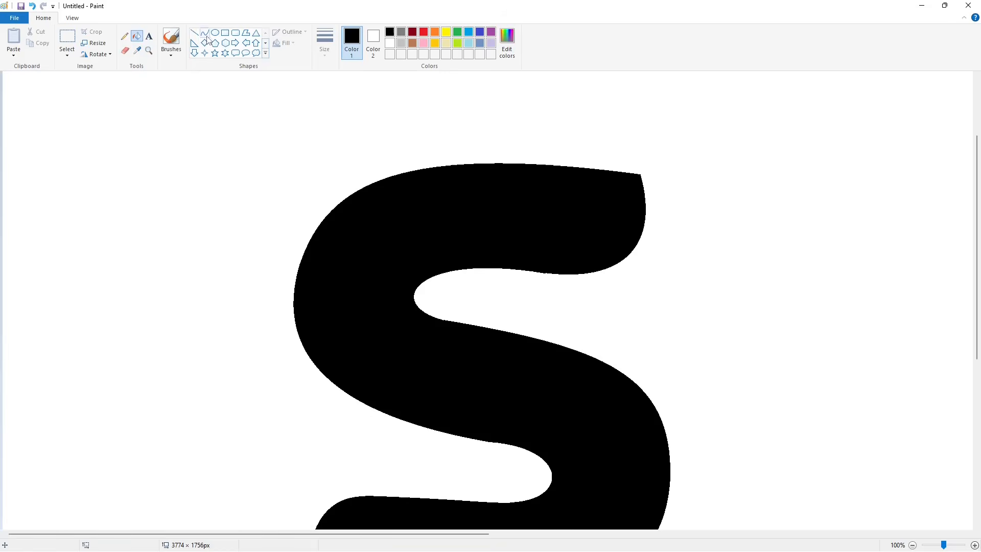
pyautogui.click(195, 33)
pyautogui.click(390, 43)
pyautogui.scroll(-2, 420, 339)
pyautogui.click(649, 399)
pyautogui.scroll(2, 663, 399)
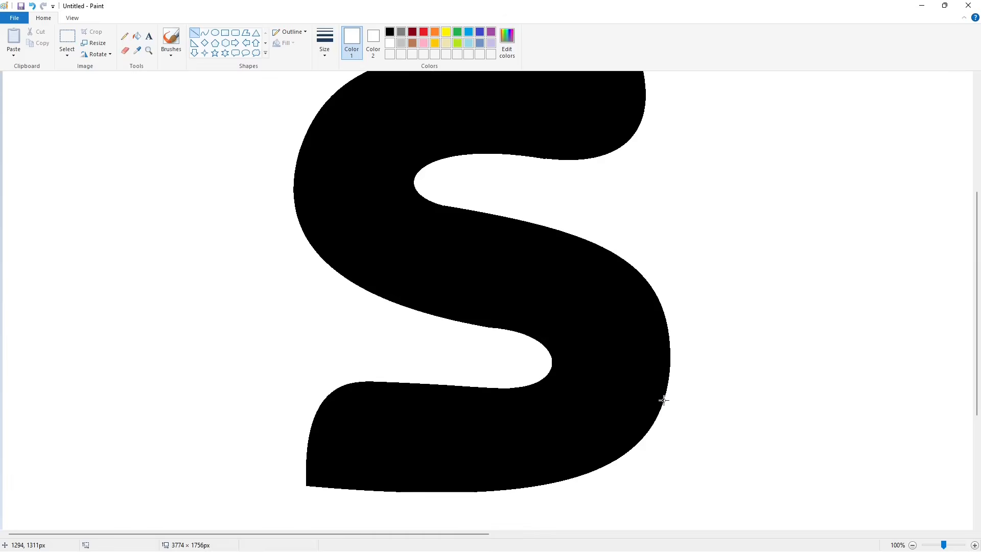
pyautogui.scroll(-1, 729, 400)
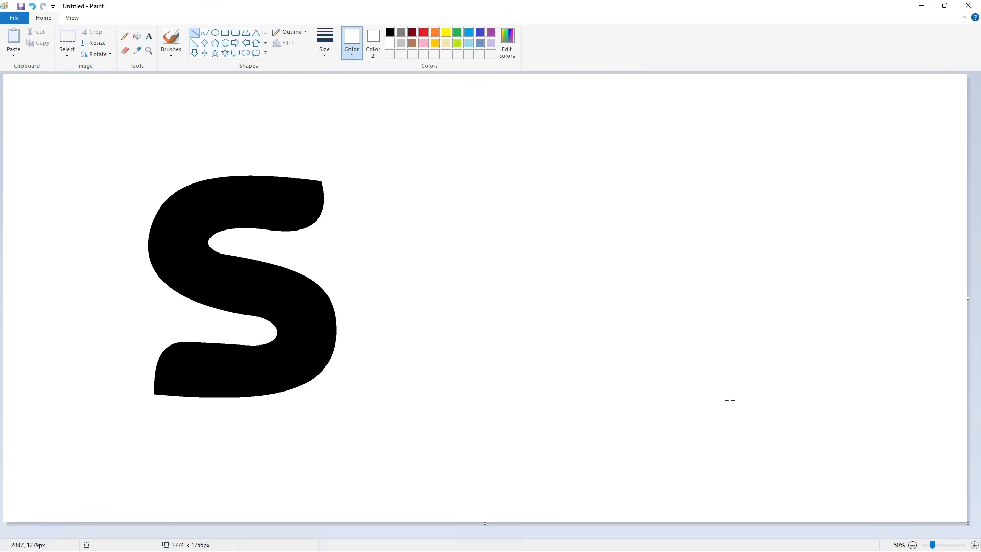
# - Draw a horizontal purple guide line just beneath the S, extending across most of the canvas
pyautogui.click(490, 32)
pyautogui.moveTo(174, 404); pyautogui.dragTo(890, 404)
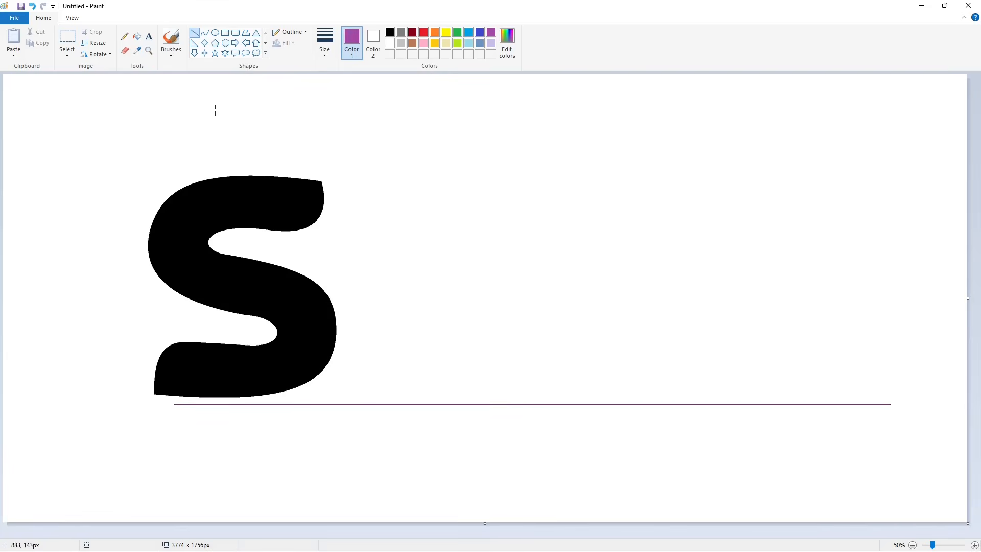
# - Draw the k stem's rounded top and its two vertical sides in black, beside the S
pyautogui.click(205, 32)
pyautogui.click(389, 32)
pyautogui.moveTo(413, 101)
pyautogui.mouseDown()
pyautogui.moveTo(357, 152)
pyautogui.moveTo(363, 96)
pyautogui.moveTo(354, 112)
pyautogui.mouseUp()
pyautogui.scroll(1, 576, 458)
pyautogui.click(194, 32)
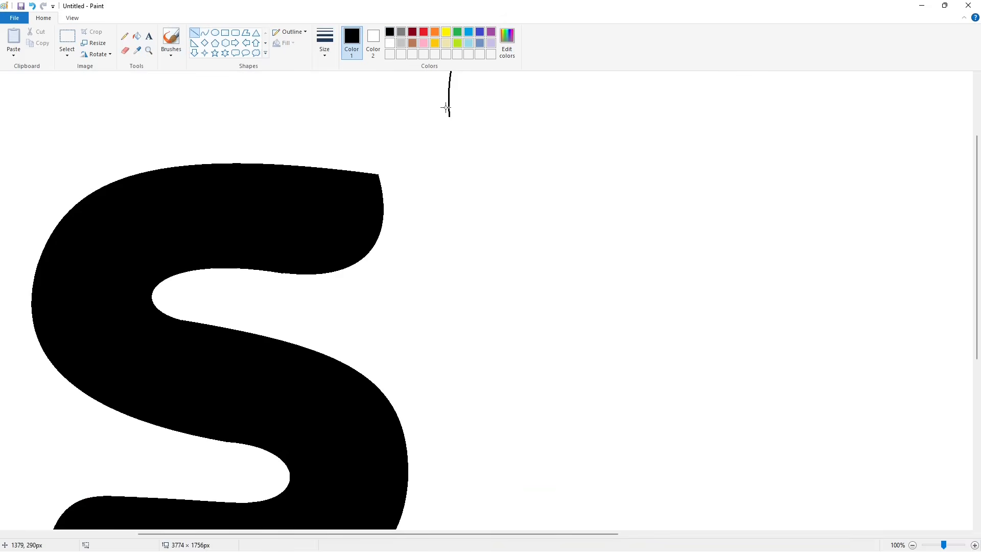
pyautogui.moveTo(449, 102); pyautogui.dragTo(450, 501)
pyautogui.scroll(-1, 756, 427)
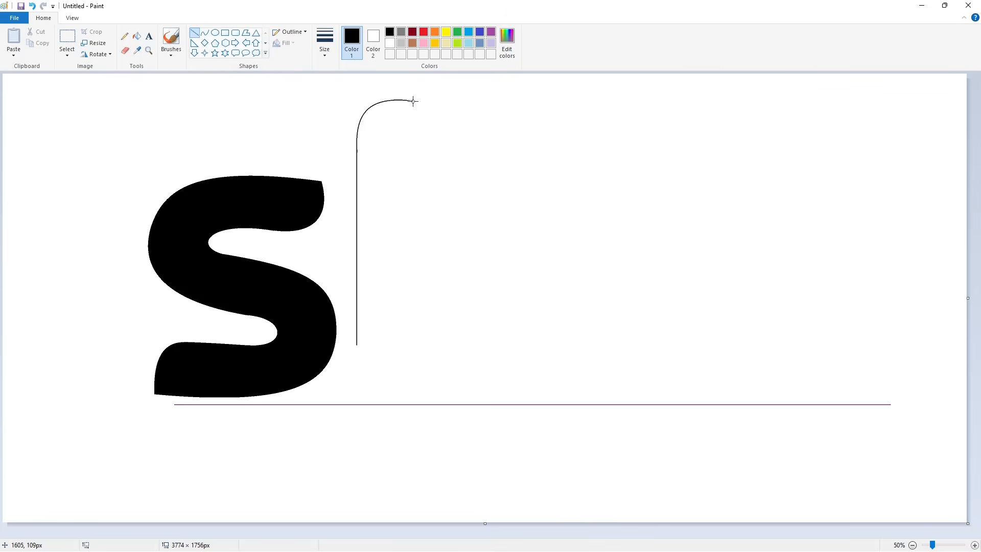
pyautogui.moveTo(414, 101); pyautogui.dragTo(435, 360)
pyautogui.click(508, 309)
# - Copy the rounded top section of the k stem and paste it onto the canvas
pyautogui.click(67, 36)
pyautogui.moveTo(338, 84); pyautogui.dragTo(453, 180)
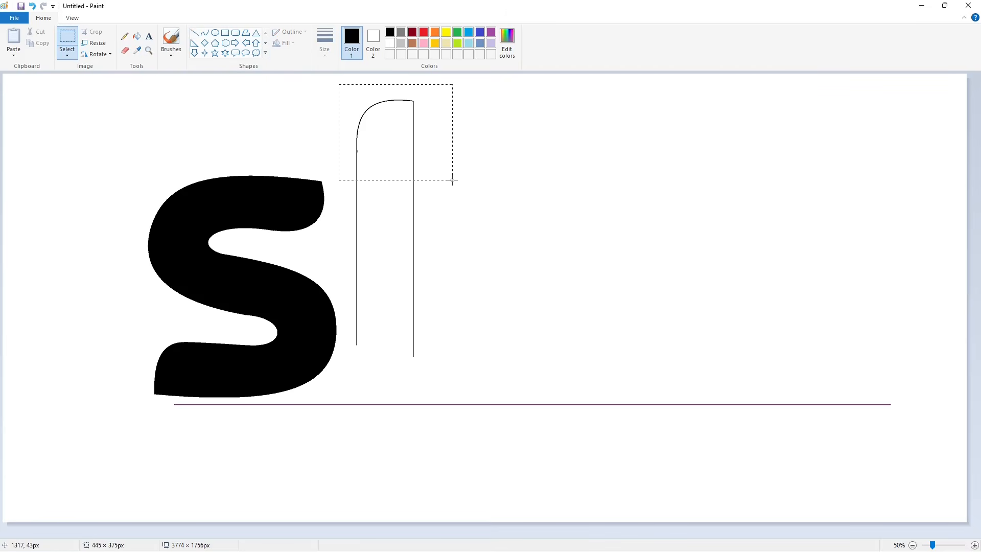
pyautogui.hotkey('ctrl', 'c')
pyautogui.click(957, 433)
pyautogui.click(975, 545)
pyautogui.moveTo(477, 533); pyautogui.dragTo(683, 527)
pyautogui.hotkey('ctrl', 'v')
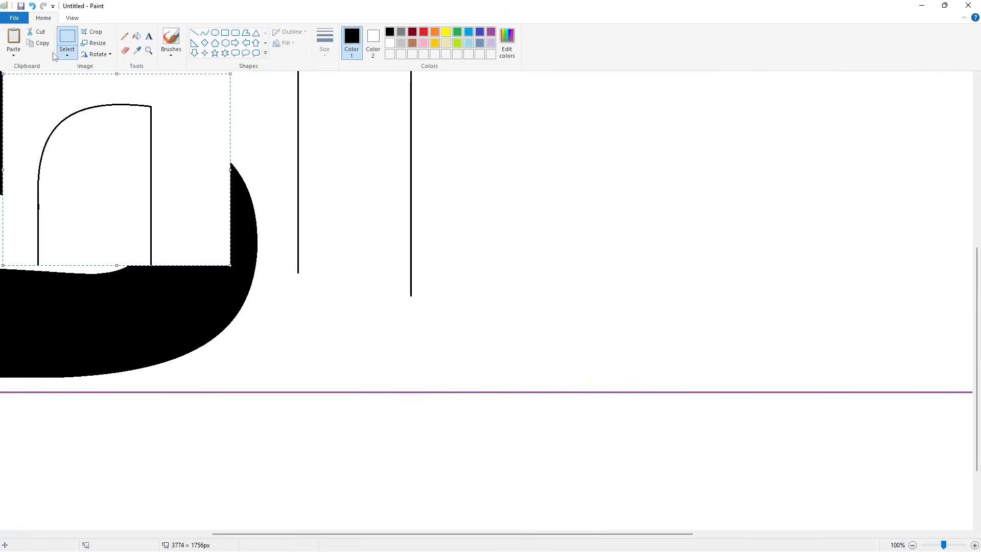
# - Try to form the stem's base from the pasted piece with a transparent selection, flipped vertically and horizontally, and undo it
pyautogui.click(67, 54)
pyautogui.click(97, 149)
pyautogui.click(97, 54)
pyautogui.click(107, 101)
pyautogui.click(98, 55)
pyautogui.click(103, 112)
pyautogui.moveTo(125, 152); pyautogui.dragTo(342, 293)
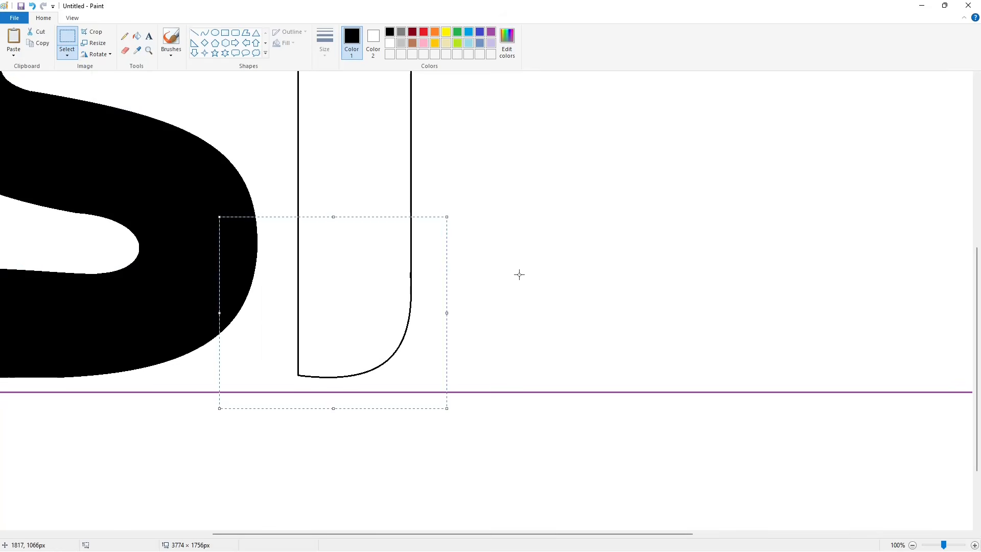
pyautogui.click(519, 274)
pyautogui.click(913, 545)
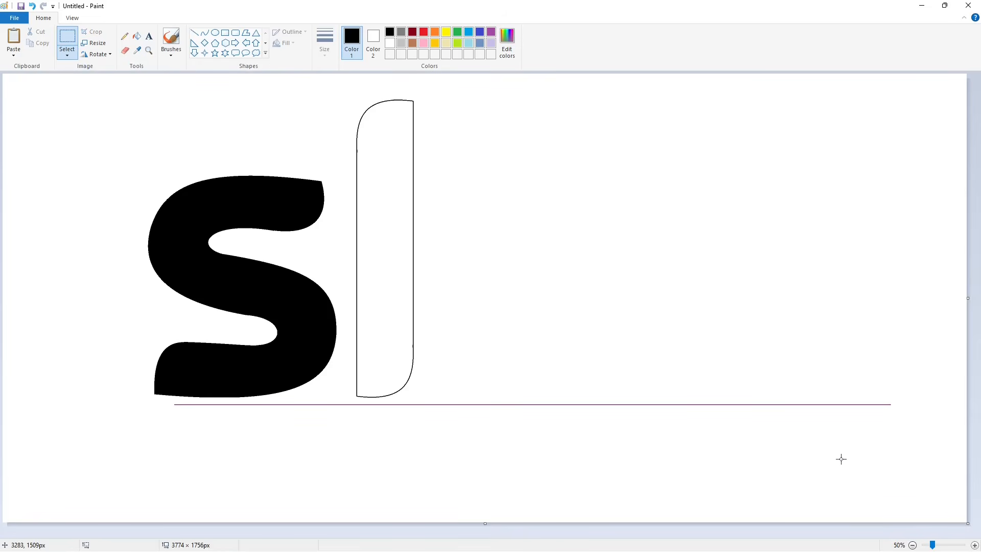
pyautogui.hotkey('ctrl', 'z')
# - Draw the k stem's rounded lower-right corner as a curve and extend the stem's left side down to meet it
pyautogui.click(204, 32)
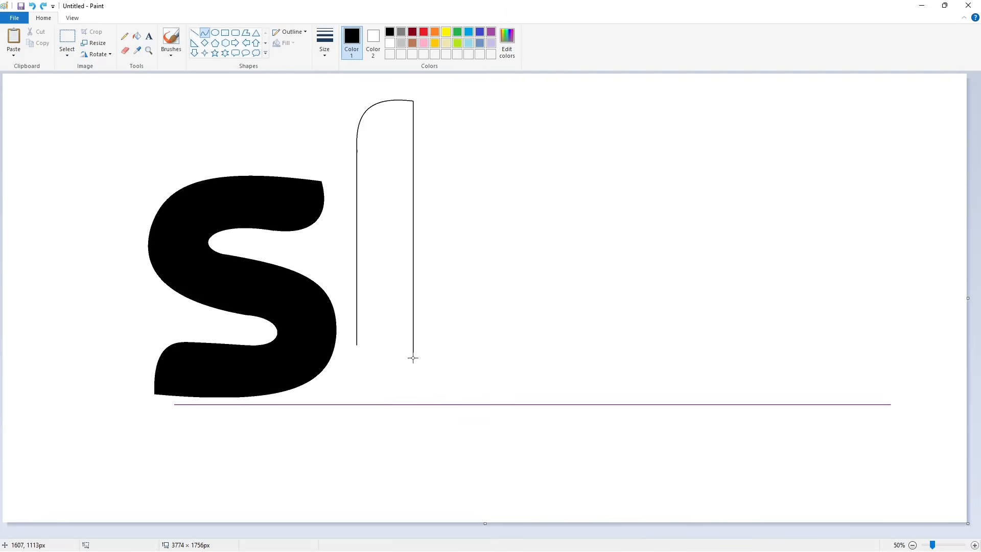
pyautogui.moveTo(412, 356)
pyautogui.mouseDown()
pyautogui.moveTo(356, 391)
pyautogui.moveTo(407, 399)
pyautogui.mouseUp()
pyautogui.click(470, 385)
pyautogui.click(948, 543)
pyautogui.moveTo(383, 535); pyautogui.dragTo(547, 535)
pyautogui.click(194, 32)
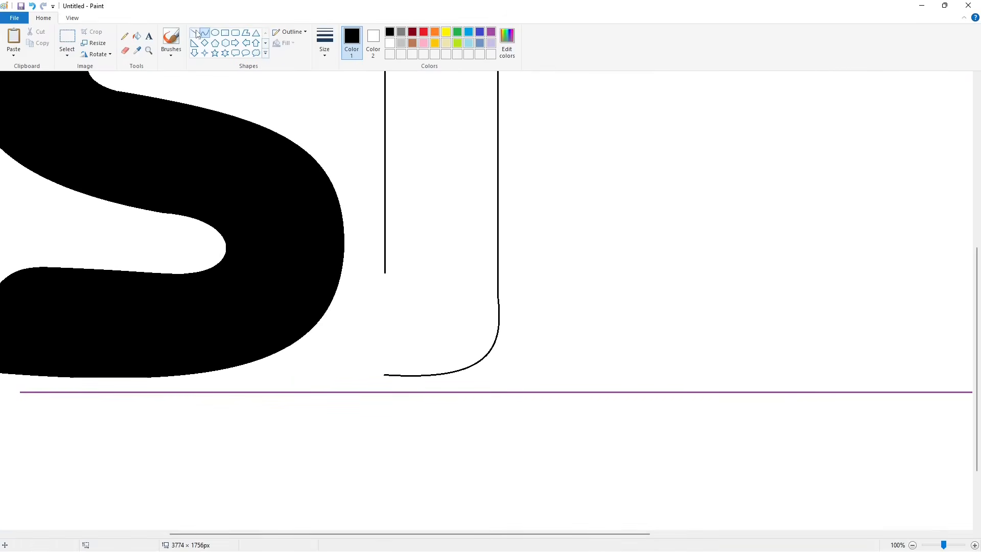
pyautogui.moveTo(385, 271)
pyautogui.mouseDown()
pyautogui.moveTo(385, 376)
pyautogui.moveTo(395, 376)
pyautogui.moveTo(382, 379)
pyautogui.mouseUp()
# - Fill the k stem with black and trim its uneven edges with white lines
pyautogui.click(136, 36)
pyautogui.click(409, 128)
pyautogui.click(194, 33)
pyautogui.click(377, 90)
pyautogui.click(390, 43)
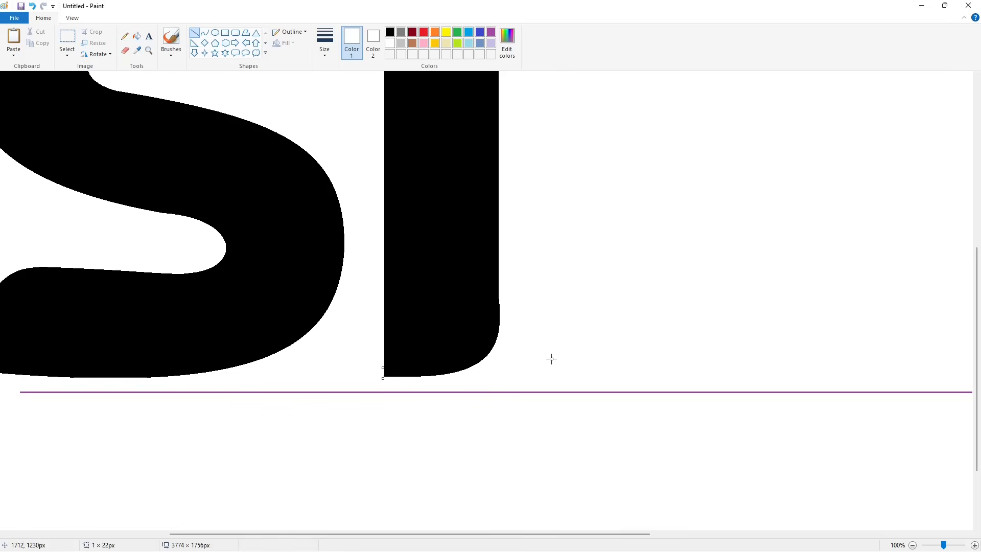
pyautogui.moveTo(504, 293); pyautogui.dragTo(495, 368)
pyautogui.scroll(-2, 554, 353)
pyautogui.scroll(2, 957, 534)
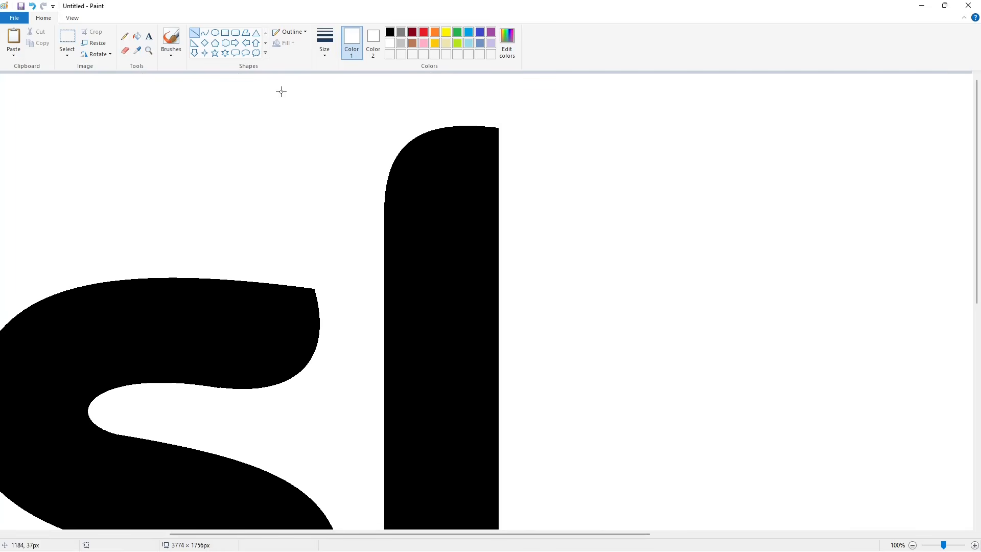
pyautogui.scroll(-5, 648, 381)
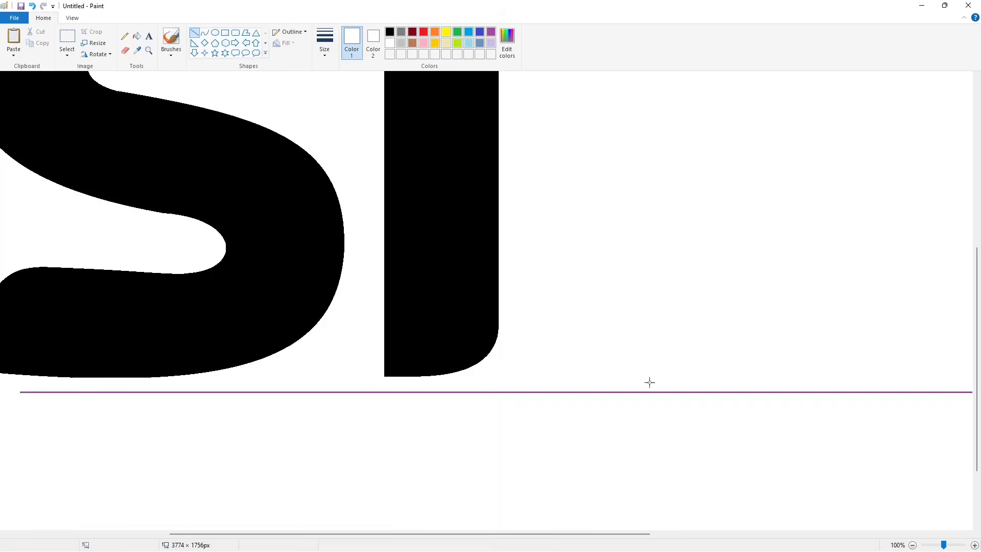
pyautogui.scroll(-2, 855, 459)
# - Draw the rounded top of the k's upper arm and the straight edges of its diagonals in black
pyautogui.click(205, 33)
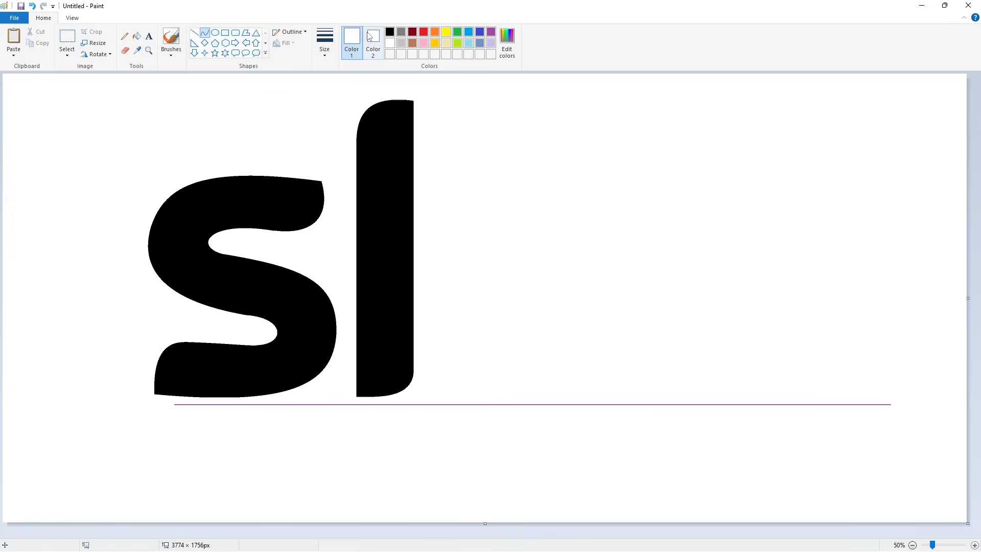
pyautogui.click(390, 32)
pyautogui.moveTo(571, 177); pyautogui.dragTo(486, 205)
pyautogui.moveTo(522, 177); pyautogui.dragTo(547, 172)
pyautogui.click(521, 170)
pyautogui.click(194, 32)
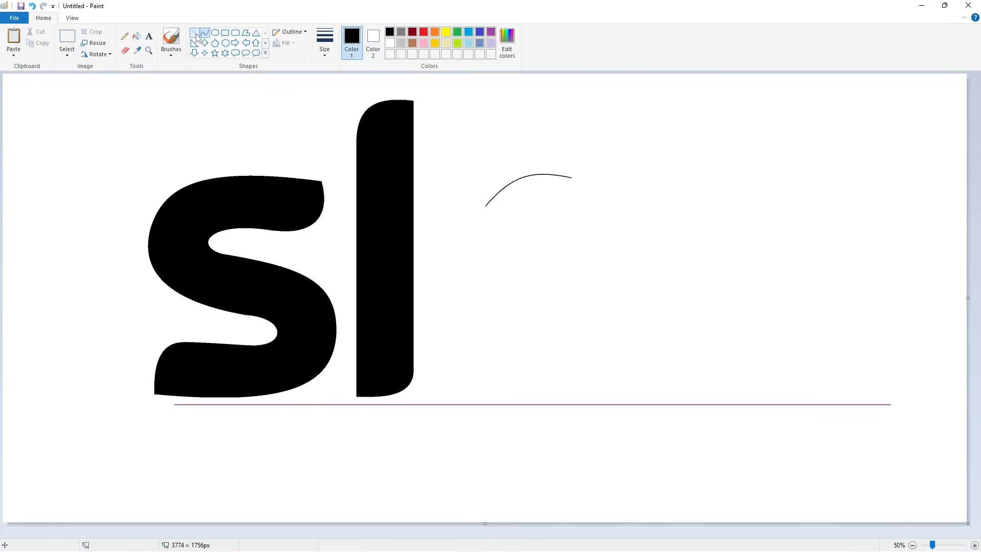
pyautogui.moveTo(486, 205)
pyautogui.mouseDown()
pyautogui.moveTo(417, 280)
pyautogui.moveTo(478, 373)
pyautogui.moveTo(556, 391)
pyautogui.moveTo(478, 273)
pyautogui.moveTo(554, 215)
pyautogui.moveTo(549, 254)
pyautogui.moveTo(629, 377)
pyautogui.mouseUp()
# - Draw the rounded foot of the k's lower leg as a curve just above the guide line
pyautogui.click(205, 33)
pyautogui.click(505, 399)
pyautogui.click(525, 402)
# - Draw the straight edges of the y's left arm and the long slanted edge running below the guide line
pyautogui.click(194, 33)
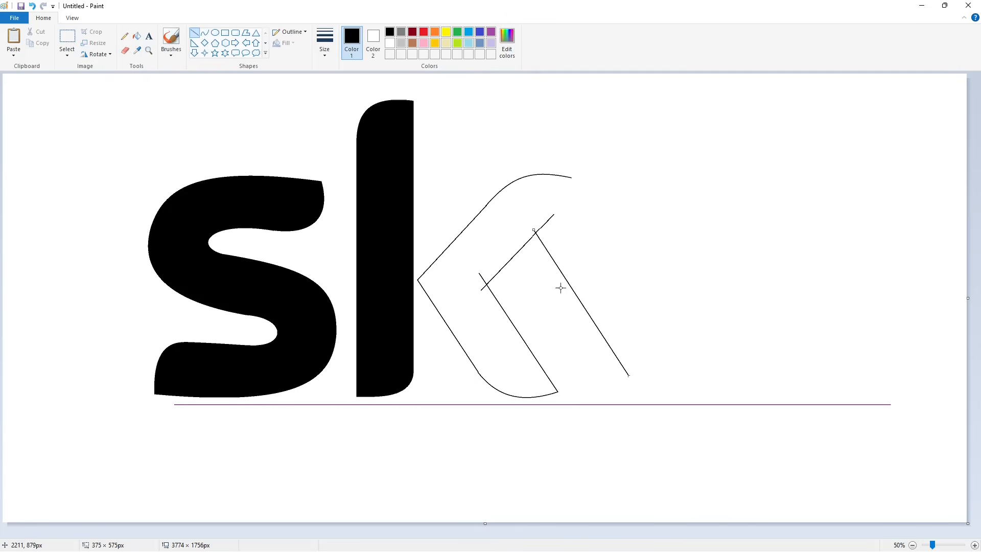
pyautogui.moveTo(534, 229); pyautogui.dragTo(654, 312)
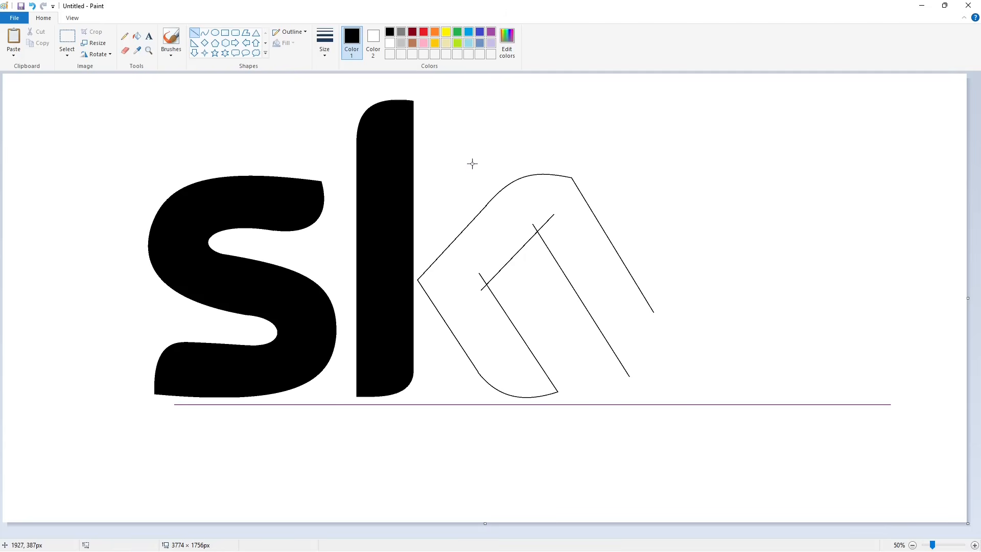
pyautogui.moveTo(685, 211); pyautogui.dragTo(570, 469)
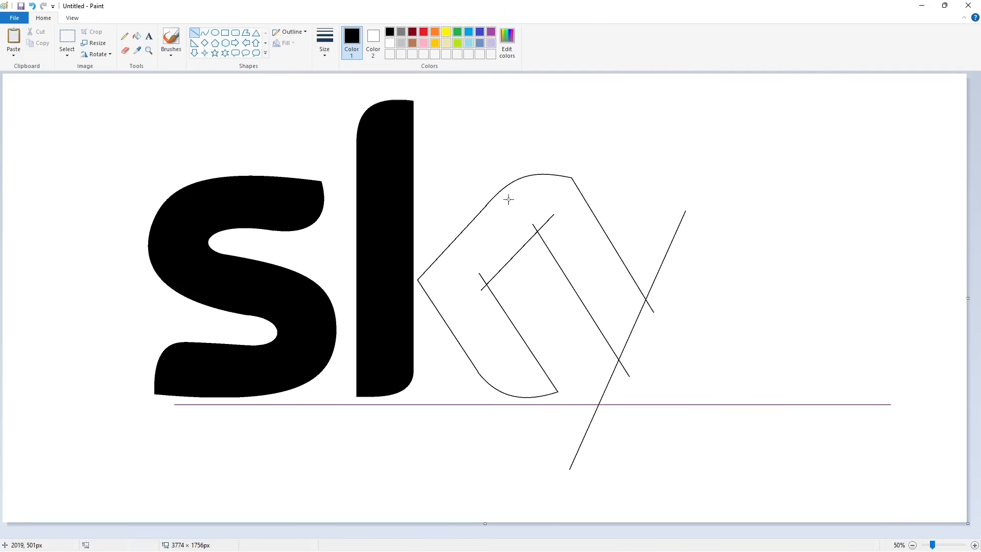
# - Complete the y outline with curved ends on its upper right arm and tail, closing the gap at the tail's tip
pyautogui.click(204, 32)
pyautogui.moveTo(684, 211)
pyautogui.mouseDown()
pyautogui.moveTo(753, 185)
pyautogui.moveTo(722, 170)
pyautogui.moveTo(639, 445)
pyautogui.moveTo(571, 469)
pyautogui.moveTo(616, 482)
pyautogui.mouseUp()
pyautogui.click(194, 32)
pyautogui.click(204, 32)
pyautogui.scroll(1, 616, 483)
pyautogui.click(195, 33)
pyautogui.moveTo(448, 421); pyautogui.dragTo(453, 419)
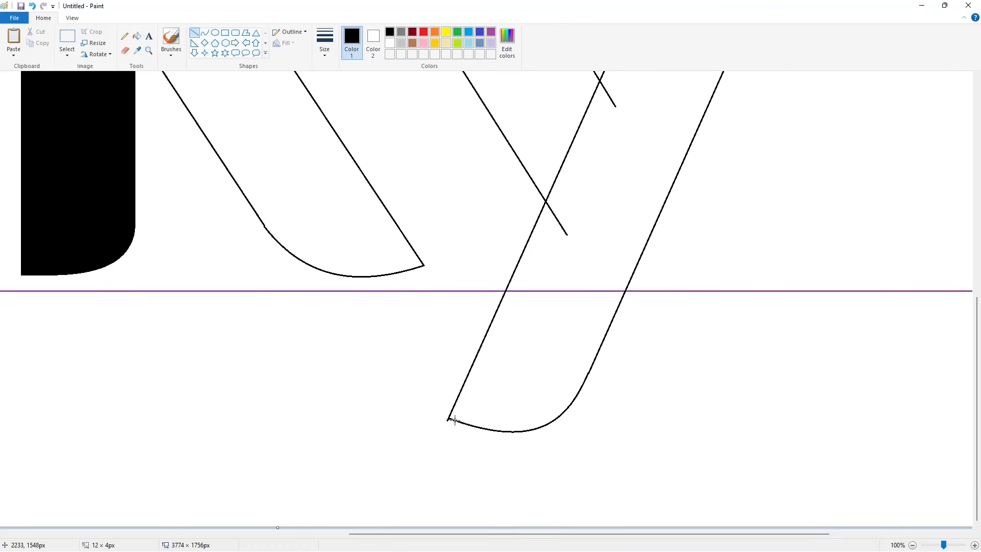
# - Fill the k's diagonals and all sections of the y with black
pyautogui.scroll(3, 451, 289)
pyautogui.click(138, 37)
pyautogui.click(450, 240)
pyautogui.scroll(-2, 629, 315)
pyautogui.click(630, 315)
pyautogui.click(565, 412)
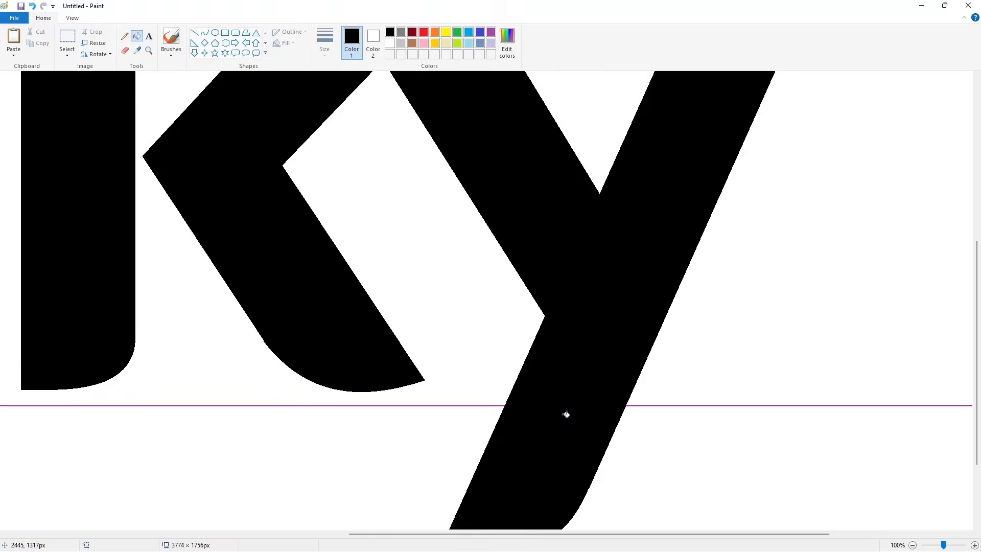
# - Trim rough corners and edges of the k and y with short white lines
pyautogui.scroll(3, 565, 411)
pyautogui.click(195, 32)
pyautogui.click(390, 43)
pyautogui.moveTo(444, 178); pyautogui.dragTo(461, 184)
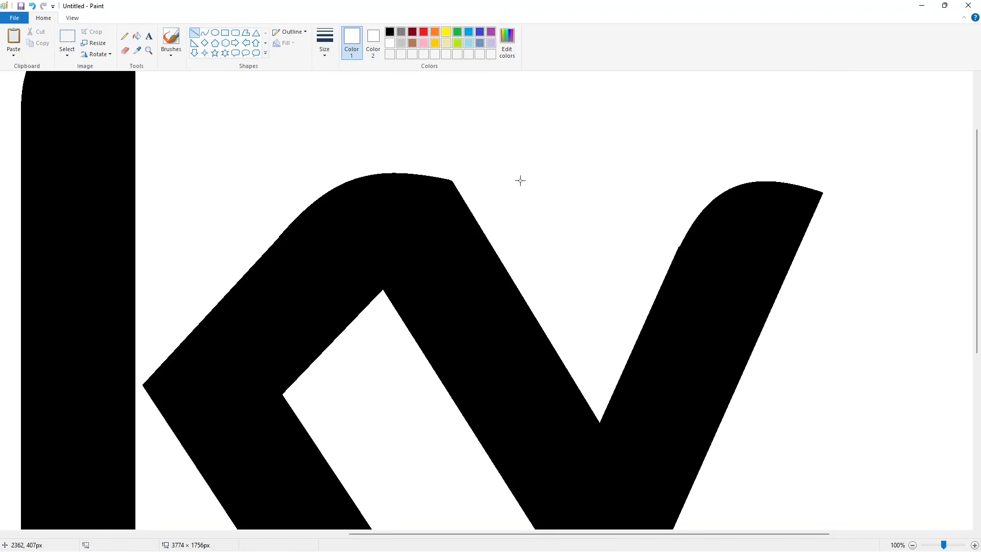
pyautogui.scroll(-3, 520, 180)
pyautogui.scroll(-3, 754, 468)
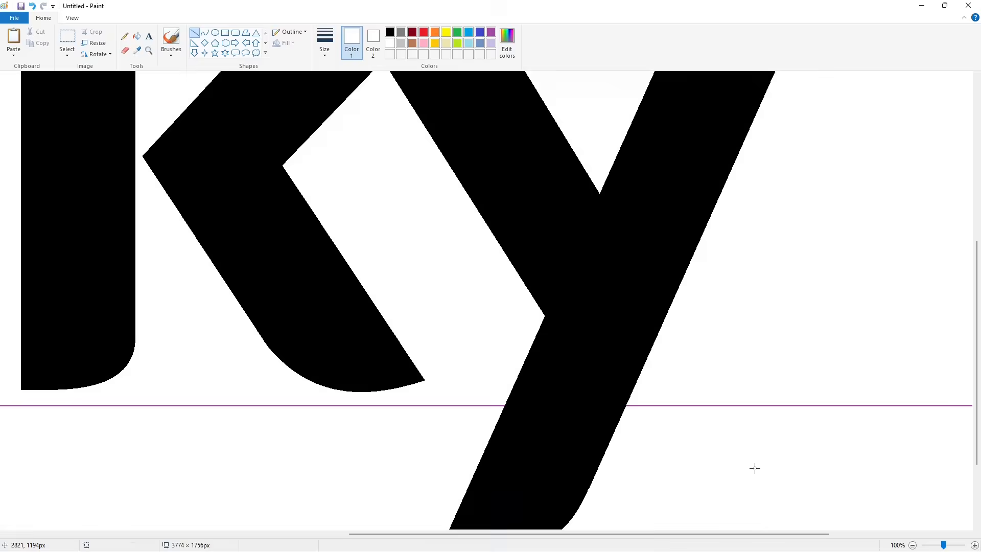
pyautogui.scroll(-3, 480, 465)
pyautogui.scroll(3, 646, 451)
pyautogui.scroll(-3, 619, 472)
# - Try to trim the kink on the inner edge of the y's right arm with a white line, and undo it
pyautogui.scroll(9, 594, 438)
pyautogui.hscroll(6, 603, 504)
pyautogui.moveTo(460, 214); pyautogui.dragTo(426, 284)
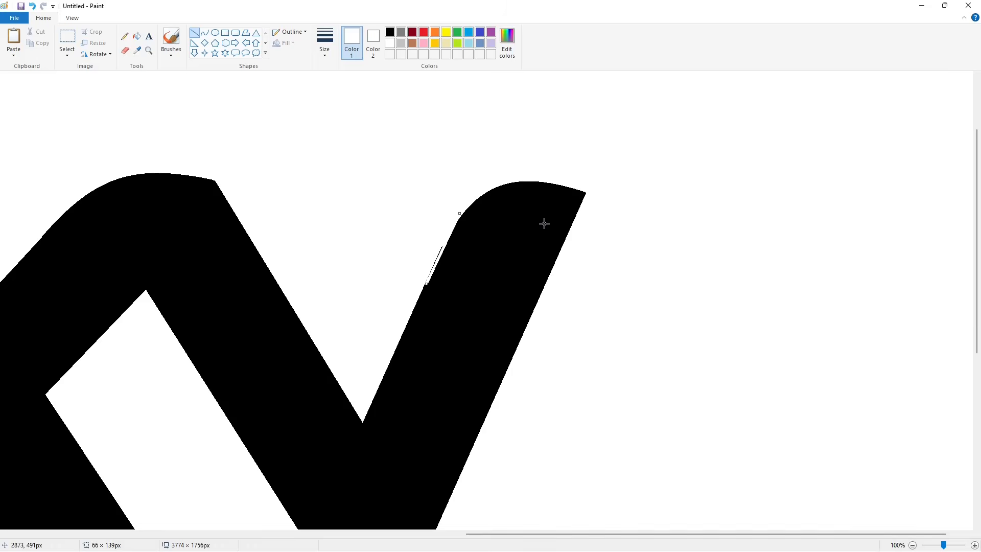
pyautogui.hotkey('ctrl', 'z')
# - Fill the white background with the same purple as the guide line
pyautogui.scroll(-6, 809, 445)
pyautogui.click(913, 545)
pyautogui.click(136, 35)
pyautogui.click(491, 31)
pyautogui.click(460, 112)
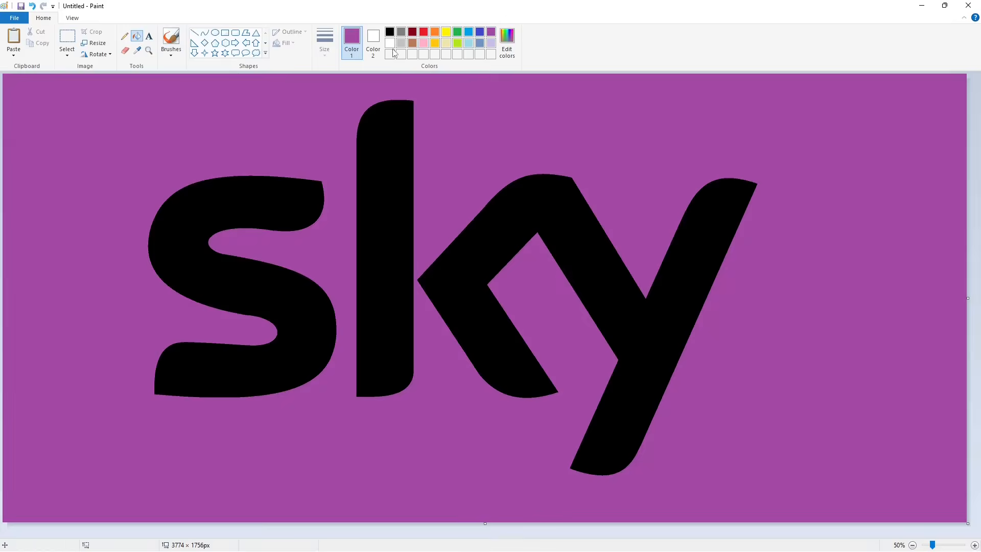
# - Return the background to plain white without the guide line and recolor all the letters lavender
pyautogui.hotkey('ctrl', 'z')
pyautogui.hotkey('ctrl', 'z')
pyautogui.hotkey('ctrl', 'z')
pyautogui.hotkey('ctrl', 'z')
# - Draw a wavy black dividing curve across the middle of the S
pyautogui.click(205, 32)
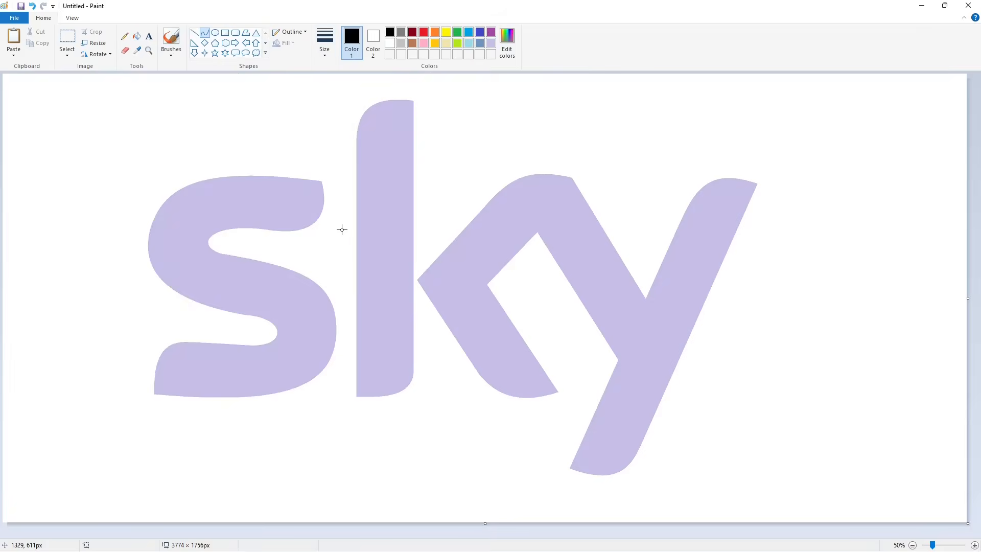
pyautogui.moveTo(202, 305); pyautogui.dragTo(313, 297)
pyautogui.scroll(1, 464, 464)
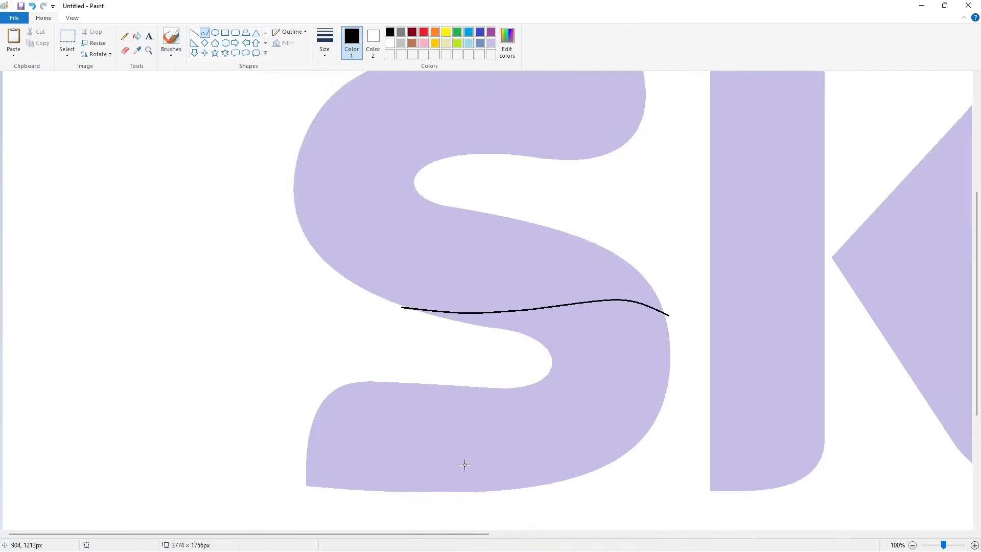
# - Fill the S with purple on both sides of the dividing curve
pyautogui.hscroll(3, 492, 514)
pyautogui.click(137, 36)
pyautogui.click(491, 31)
pyautogui.click(305, 103)
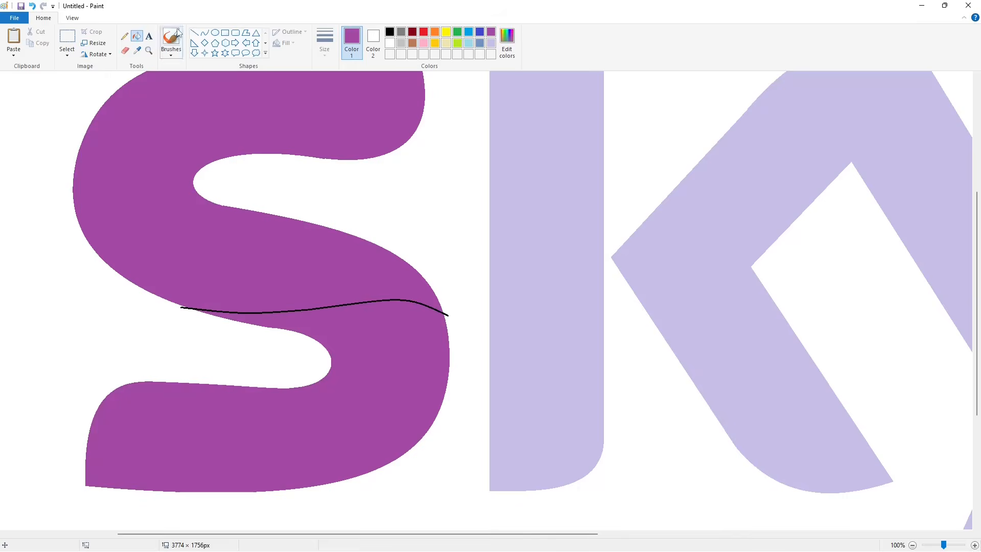
# - Cover the ends of the black dividing curve that stick out beyond both edges of the S with short, thicker white lines
pyautogui.click(194, 32)
pyautogui.click(325, 41)
pyautogui.click(353, 120)
pyautogui.moveTo(178, 308); pyautogui.dragTo(197, 315)
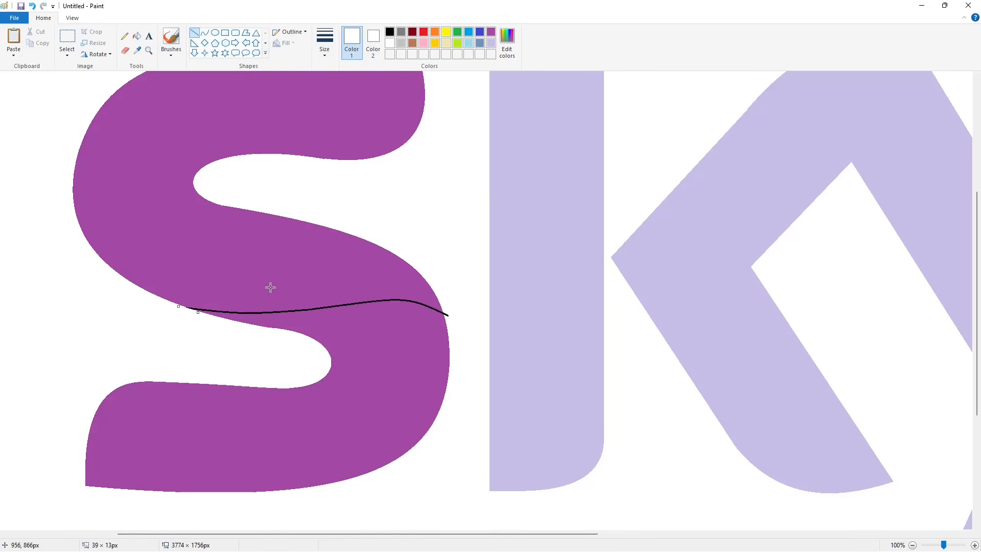
pyautogui.moveTo(447, 315); pyautogui.dragTo(443, 303)
# - Fill the part of the S below the dividing curve with black
pyautogui.click(136, 36)
pyautogui.click(389, 31)
pyautogui.click(389, 308)
# - Draw a thin black wavy dividing curve across the k's vertical stem, rising from its left edge to its right edge
pyautogui.scroll(-1, 827, 468)
pyautogui.click(204, 32)
pyautogui.click(325, 40)
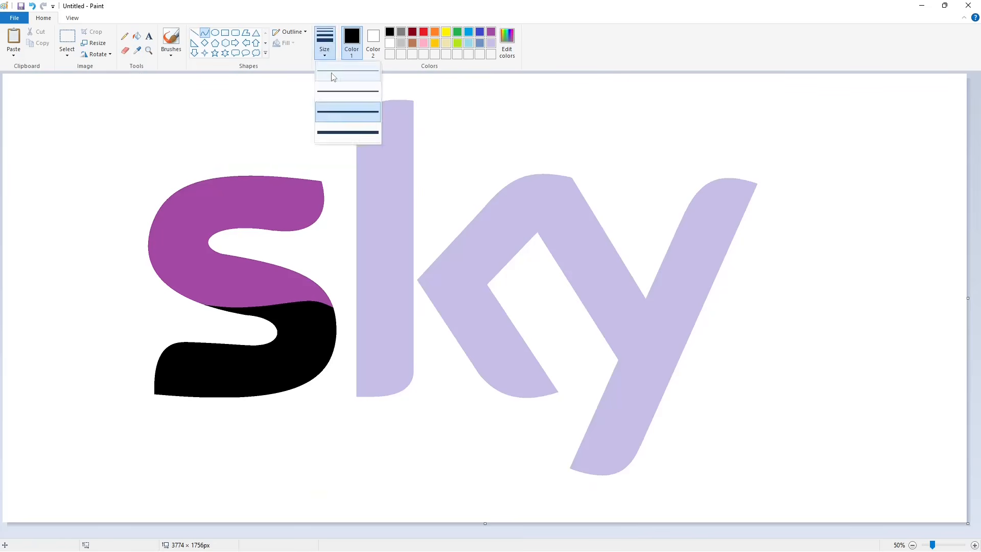
pyautogui.click(353, 99)
pyautogui.moveTo(413, 273); pyautogui.dragTo(360, 283)
pyautogui.click(601, 378)
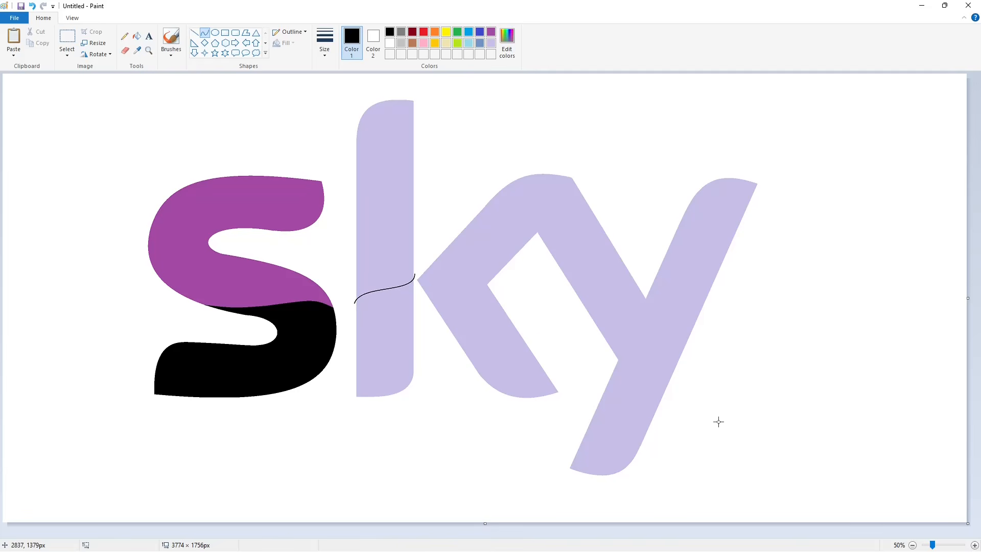
pyautogui.hotkey('ctrl', 'z')
pyautogui.moveTo(415, 272)
pyautogui.mouseDown()
pyautogui.moveTo(354, 305)
pyautogui.moveTo(396, 279)
pyautogui.moveTo(361, 278)
pyautogui.mouseUp()
pyautogui.click(611, 353)
# - Fill the k's stem below the dividing curve with black
pyautogui.click(974, 545)
pyautogui.moveTo(977, 255); pyautogui.dragTo(977, 368)
pyautogui.moveTo(447, 534); pyautogui.dragTo(611, 533)
pyautogui.click(137, 36)
pyautogui.click(434, 347)
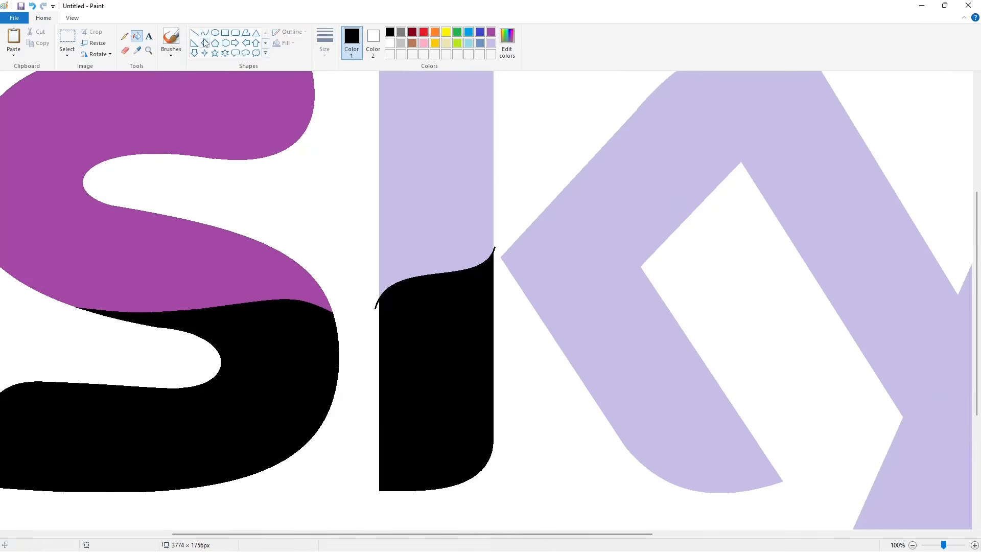
# - Cover the curve ends overhanging both sides of the k's stem with thick white lines
pyautogui.click(195, 33)
pyautogui.click(324, 43)
pyautogui.click(348, 132)
pyautogui.click(389, 43)
pyautogui.moveTo(372, 274); pyautogui.dragTo(373, 313)
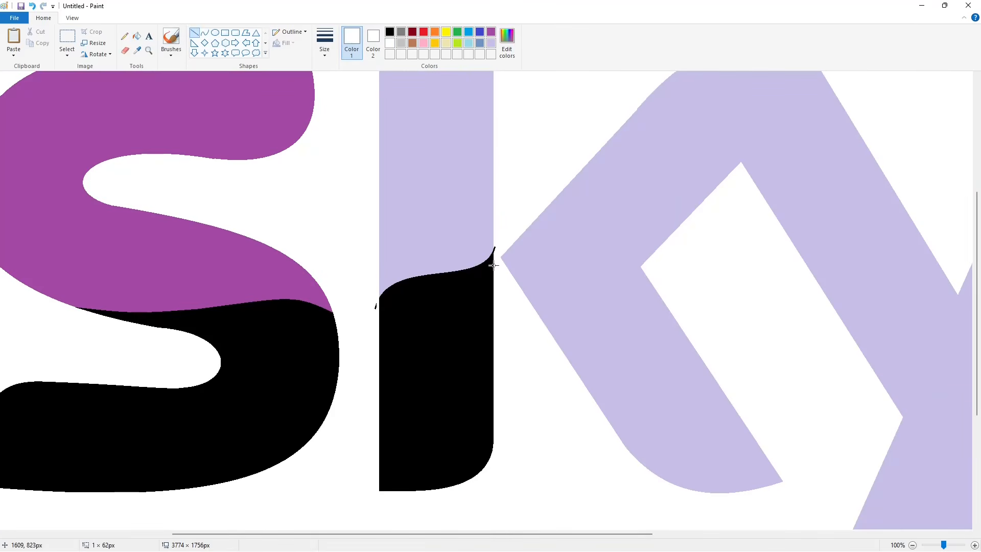
pyautogui.click(373, 296)
pyautogui.click(490, 313)
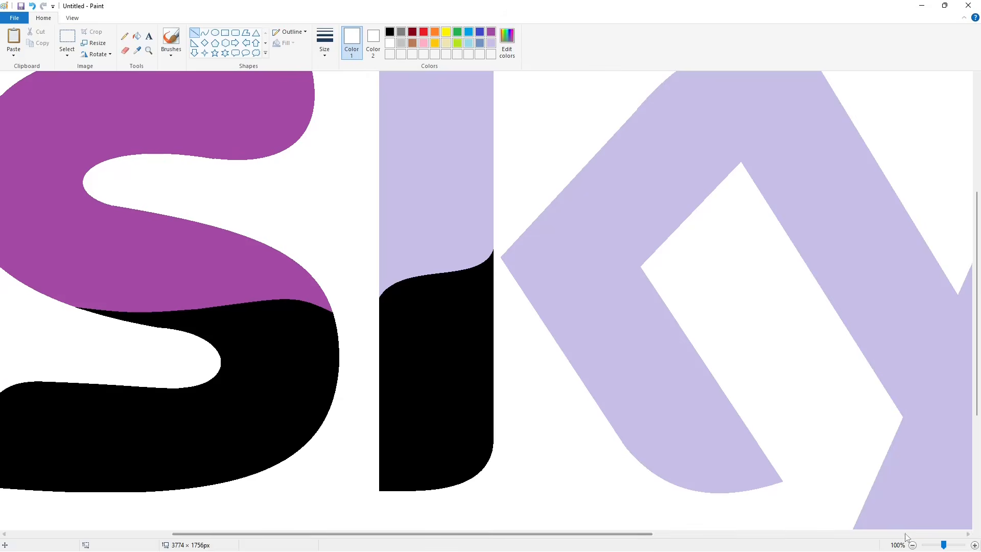
# - Draw a thin black dividing curve across the k's diagonal arm, from its tip at the stem up to the inner edge
pyautogui.click(912, 545)
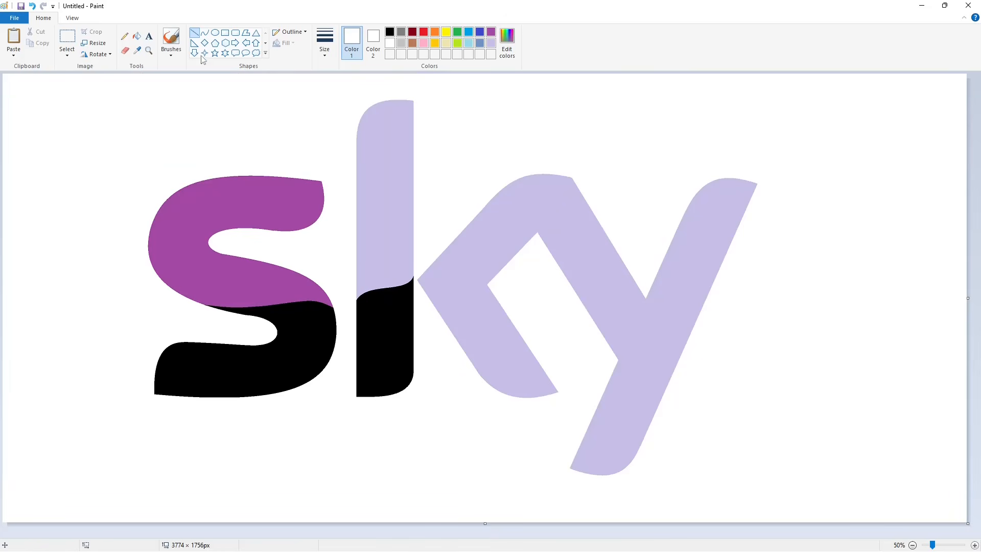
pyautogui.click(205, 32)
pyautogui.click(325, 43)
pyautogui.click(348, 93)
pyautogui.click(389, 32)
pyautogui.moveTo(418, 280)
pyautogui.mouseDown()
pyautogui.moveTo(503, 266)
pyautogui.moveTo(499, 276)
pyautogui.moveTo(438, 276)
pyautogui.moveTo(476, 276)
pyautogui.moveTo(739, 417)
pyautogui.mouseUp()
pyautogui.click(428, 284)
pyautogui.click(499, 276)
pyautogui.hotkey('ctrl', 'z')
pyautogui.click(425, 284)
pyautogui.click(499, 270)
pyautogui.hotkey('ctrl', 'z')
pyautogui.moveTo(932, 544); pyautogui.dragTo(943, 545)
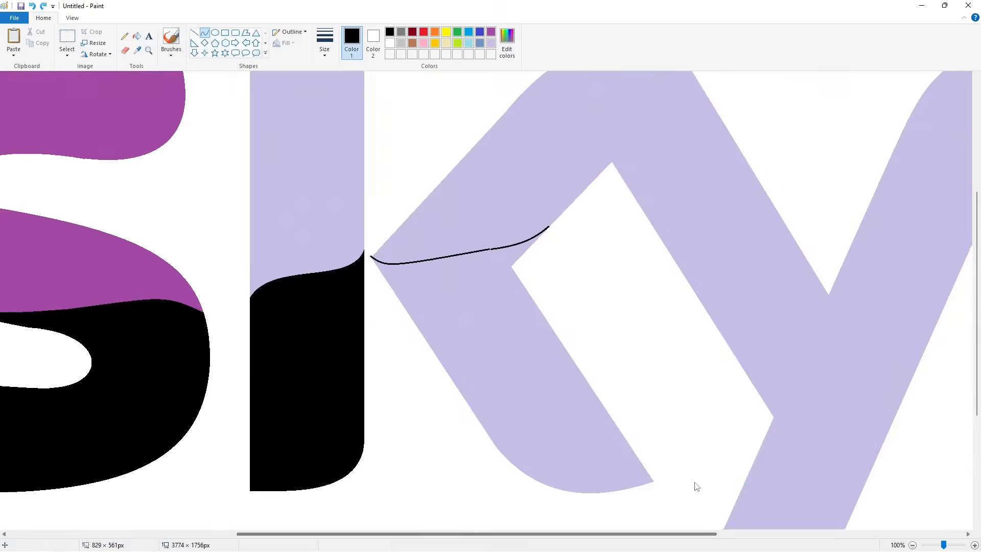
# - Fill the k's diagonal leg below the dividing curve with black
pyautogui.click(194, 32)
pyautogui.click(137, 36)
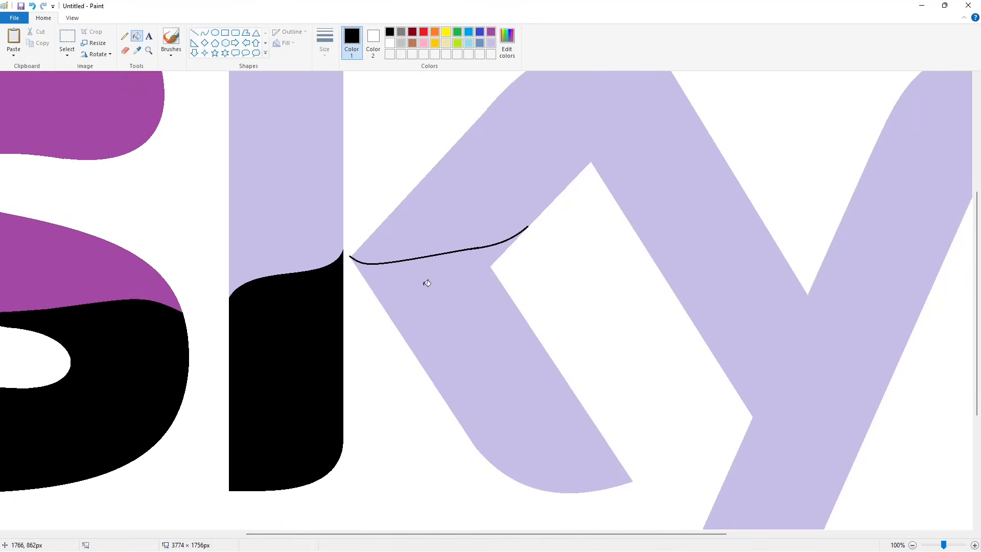
pyautogui.click(431, 281)
# - Cover the curve's overhanging end between the k's stem and its diagonal with a short white line
pyautogui.click(194, 32)
pyautogui.click(390, 43)
pyautogui.moveTo(352, 251); pyautogui.dragTo(346, 259)
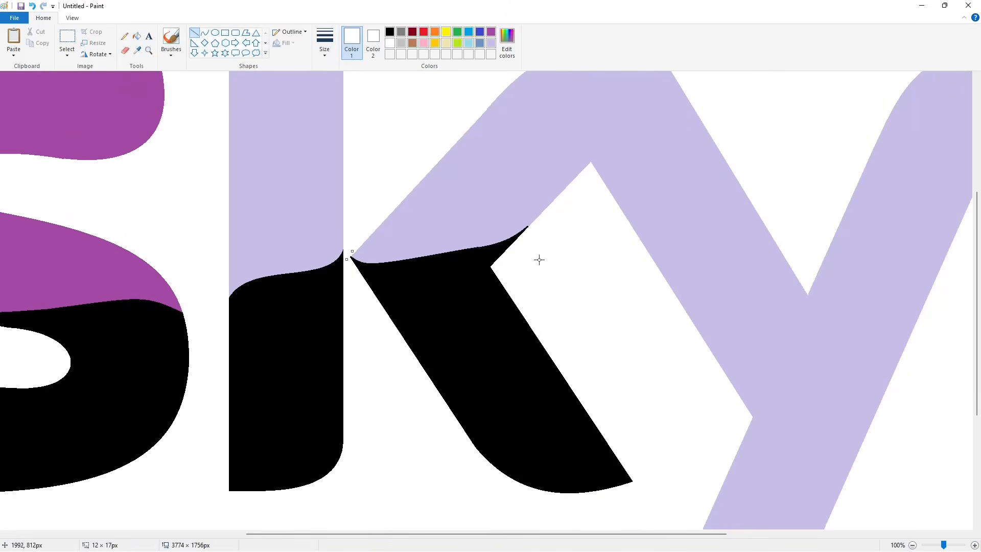
# - Draw thin black wavy dividing curves across the left and right arms of the y
pyautogui.keyDown('ctrl'); pyautogui.scroll(-2, 859, 478); pyautogui.keyUp('ctrl')
pyautogui.click(205, 32)
pyautogui.click(324, 43)
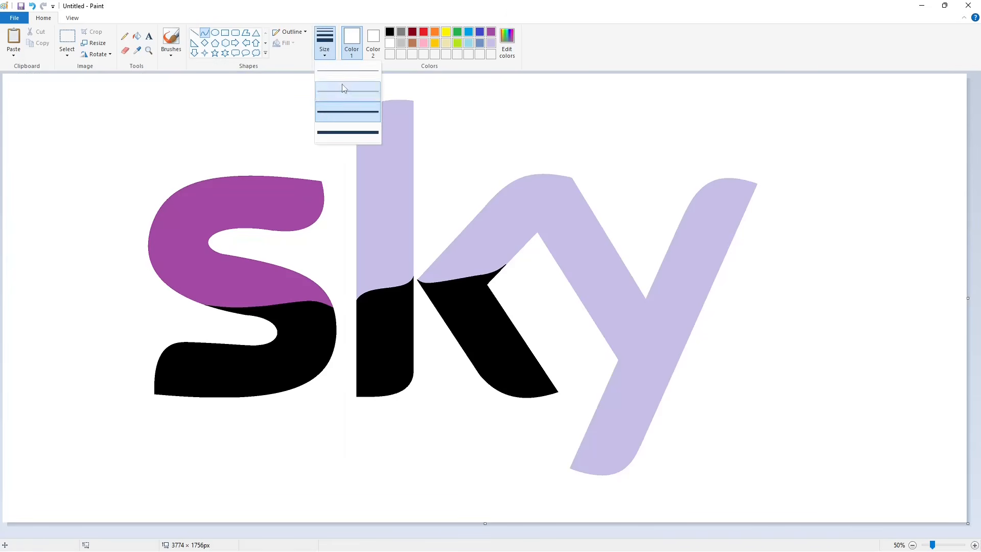
pyautogui.click(344, 89)
pyautogui.click(389, 32)
pyautogui.moveTo(552, 258)
pyautogui.mouseDown()
pyautogui.moveTo(626, 263)
pyautogui.moveTo(577, 269)
pyautogui.mouseUp()
pyautogui.moveTo(601, 261); pyautogui.dragTo(601, 254)
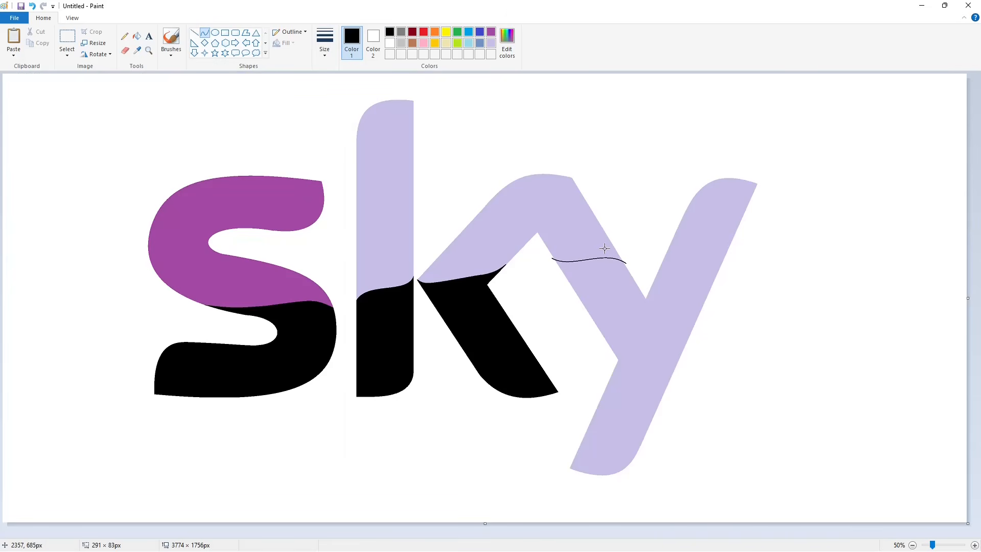
pyautogui.moveTo(664, 255)
pyautogui.mouseDown()
pyautogui.moveTo(738, 234)
pyautogui.moveTo(681, 239)
pyautogui.moveTo(718, 250)
pyautogui.mouseUp()
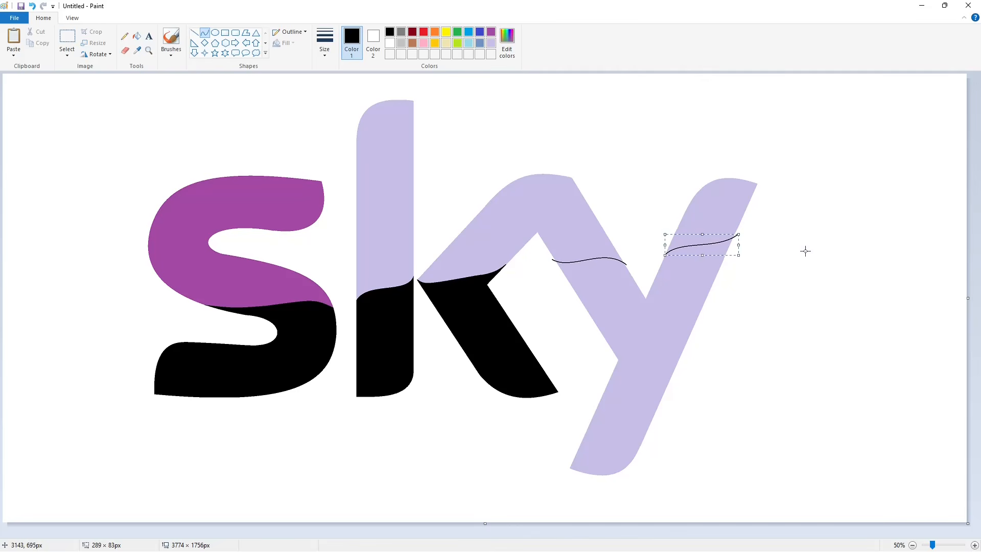
pyautogui.click(805, 250)
# - Fill the y below both dividing curves with black
pyautogui.click(974, 545)
pyautogui.moveTo(467, 533); pyautogui.dragTo(836, 534)
pyautogui.click(137, 36)
pyautogui.click(596, 363)
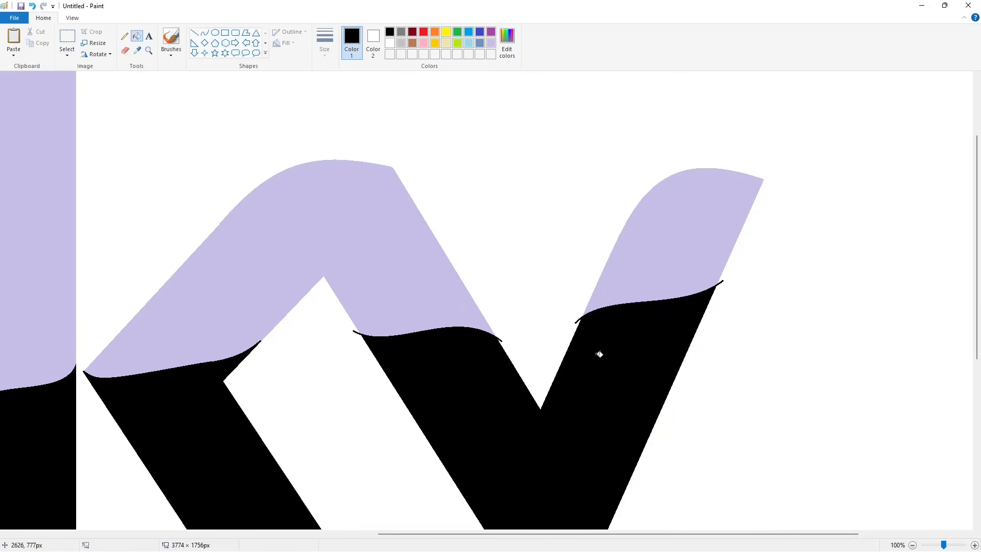
# - Cover the curve ends sticking out beyond both arms of the y with thick white lines
pyautogui.scroll(-4, 567, 332)
pyautogui.scroll(2, 547, 326)
pyautogui.click(194, 33)
pyautogui.click(324, 46)
pyautogui.click(337, 131)
pyautogui.click(390, 43)
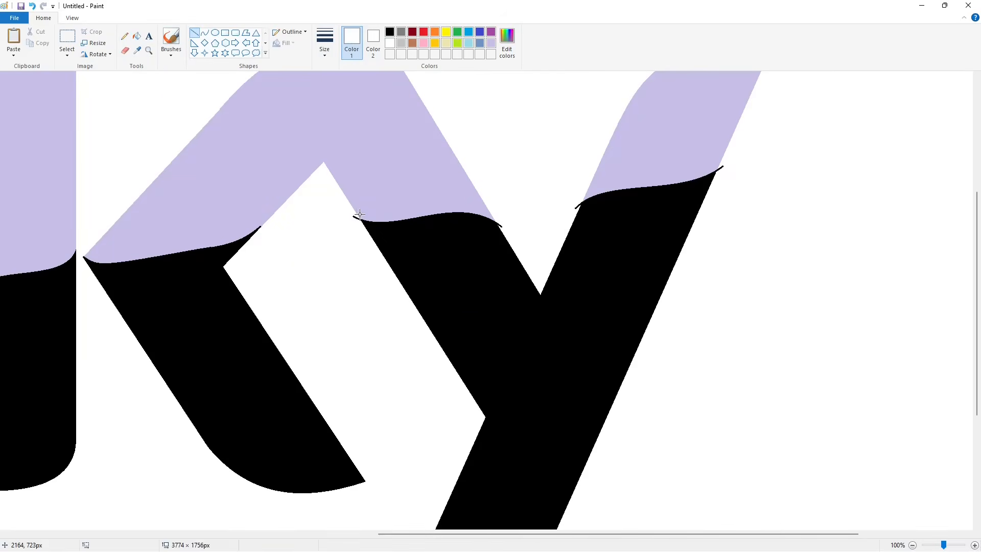
pyautogui.moveTo(357, 211); pyautogui.dragTo(368, 229)
pyautogui.moveTo(504, 233)
pyautogui.mouseDown()
pyautogui.moveTo(494, 216)
pyautogui.moveTo(503, 230)
pyautogui.mouseUp()
pyautogui.click(533, 229)
pyautogui.scroll(2, 604, 212)
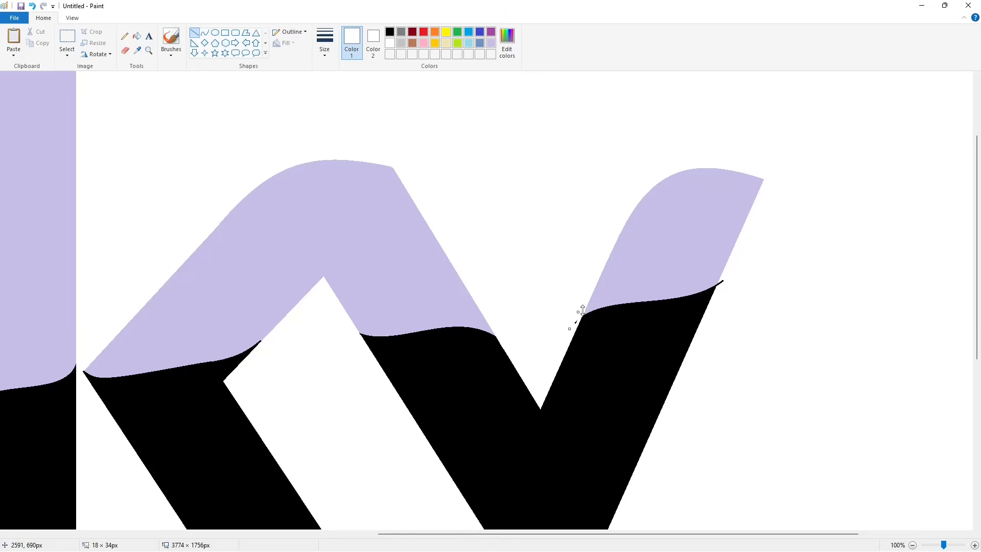
pyautogui.moveTo(720, 280); pyautogui.dragTo(716, 289)
pyautogui.click(742, 300)
# - Create a custom yellowish orange based on the palette orange
pyautogui.keyDown('ctrl'); pyautogui.scroll(-1, 919, 490); pyautogui.keyUp('ctrl')
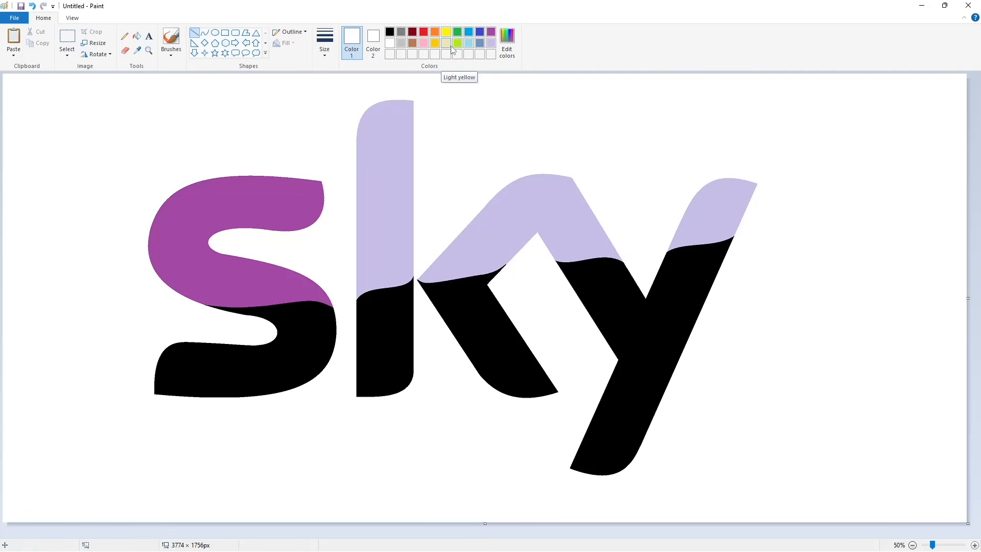
pyautogui.click(435, 32)
pyautogui.click(507, 44)
pyautogui.click(502, 211)
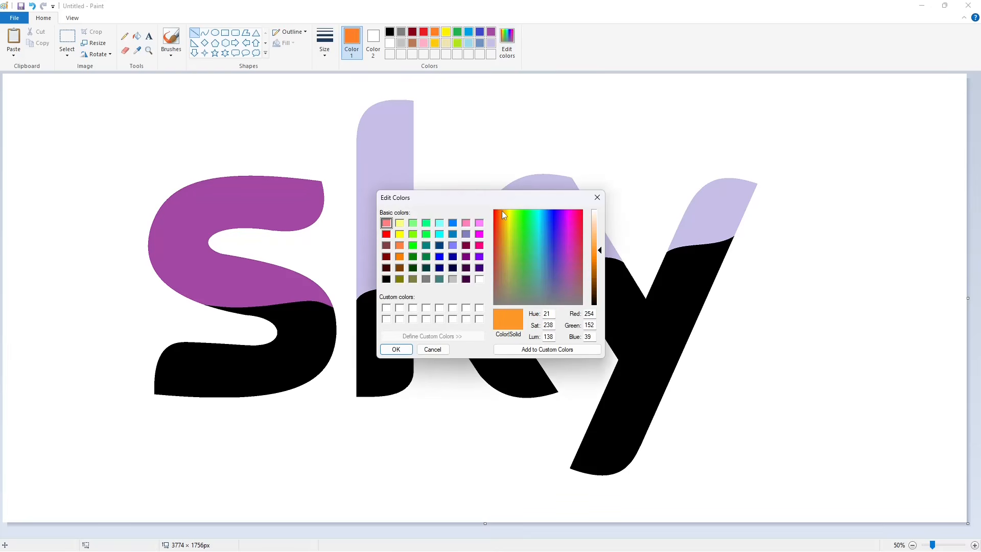
pyautogui.click(396, 349)
# - Create a custom magenta pink starting from the palette red
pyautogui.click(423, 32)
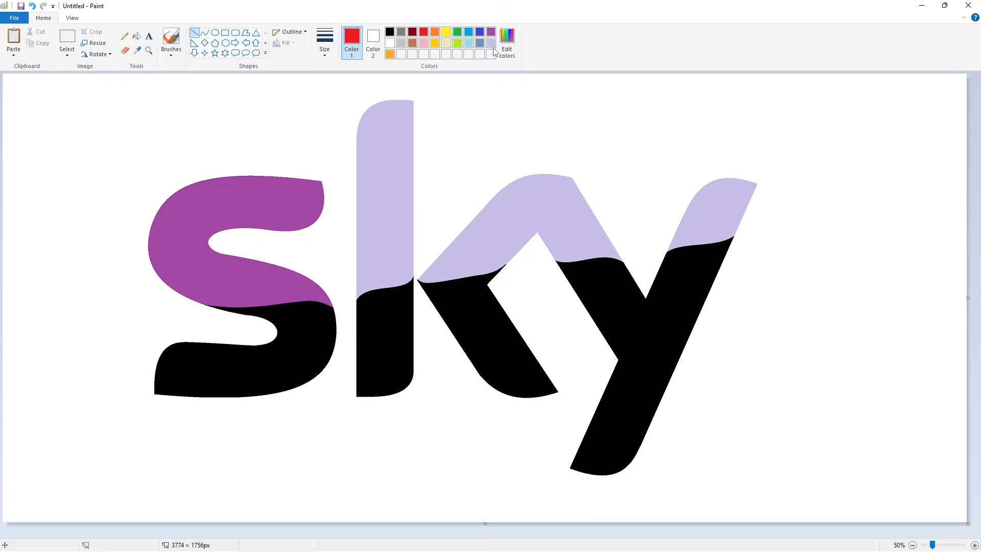
pyautogui.click(507, 44)
pyautogui.click(581, 227)
pyautogui.click(396, 349)
# - Create two custom purples with hue 192 and saturation 175, a lighter one and a darker one with luminosity 135
pyautogui.click(507, 43)
pyautogui.click(565, 235)
pyautogui.click(599, 248)
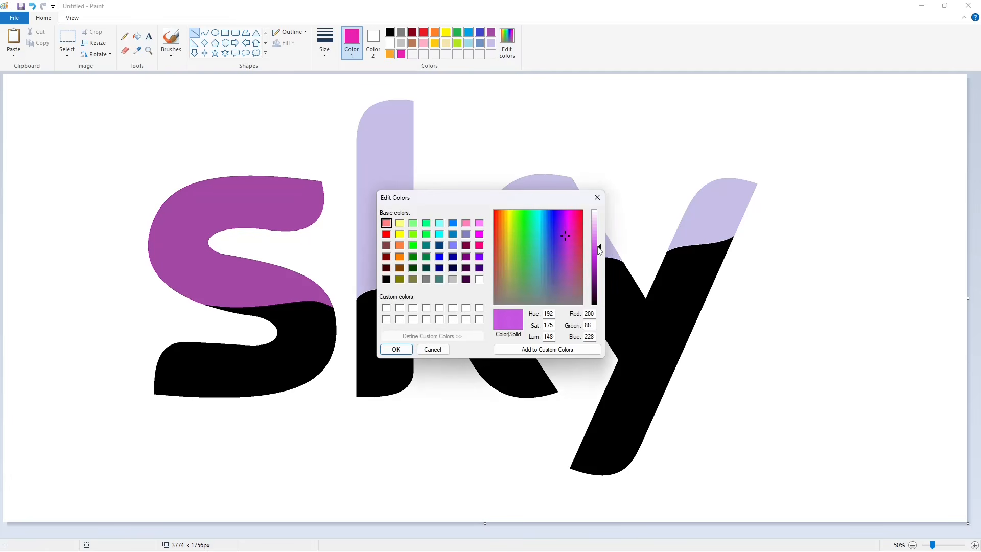
pyautogui.click(396, 349)
pyautogui.click(506, 44)
pyautogui.moveTo(599, 248); pyautogui.dragTo(599, 252)
pyautogui.click(396, 349)
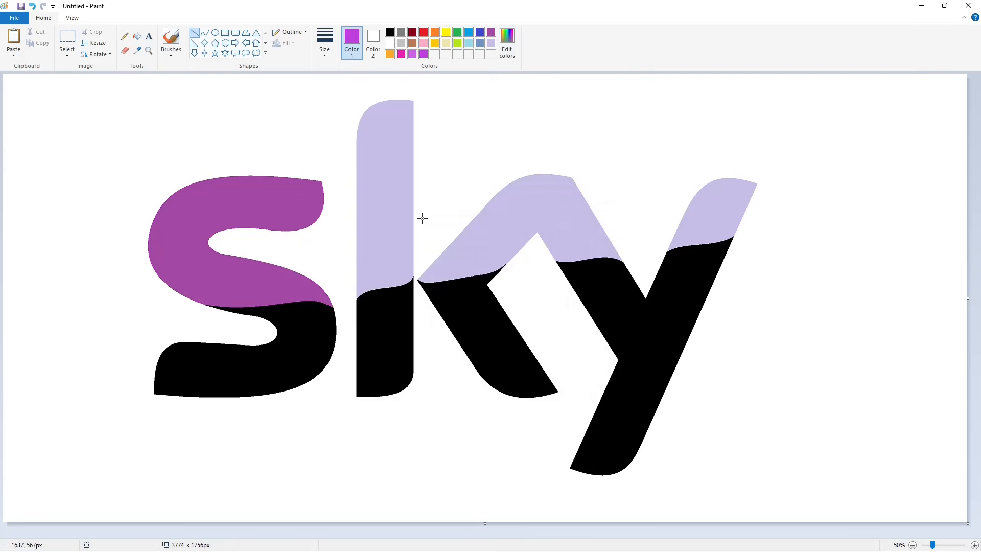
# - Create a custom blue with RGB 1, 111, 231 and a second, lighter version of it
pyautogui.click(469, 31)
pyautogui.click(507, 44)
pyautogui.click(546, 212)
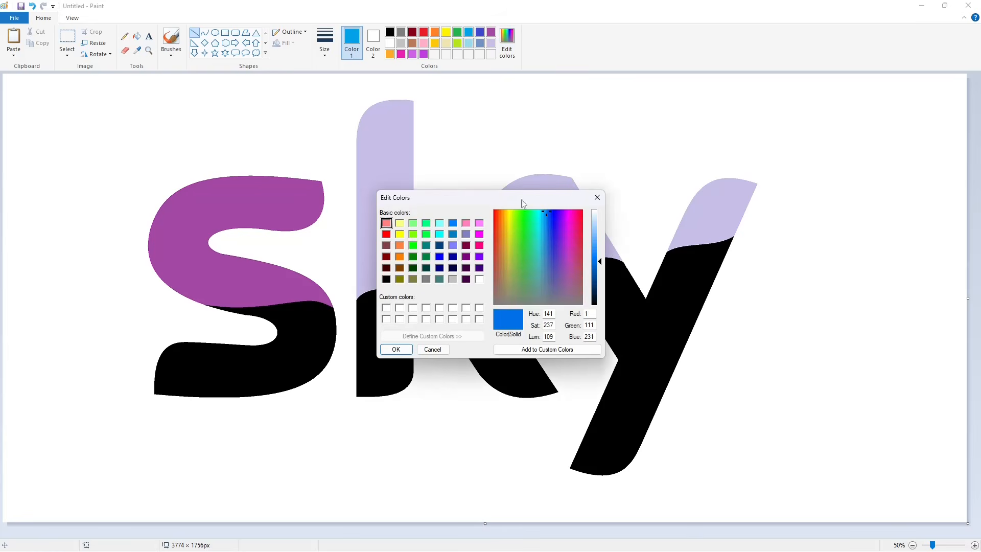
pyautogui.click(395, 348)
pyautogui.click(507, 44)
pyautogui.click(599, 248)
pyautogui.click(396, 348)
# - Fill the upper part of the S with orange and its lower part with red
pyautogui.click(137, 35)
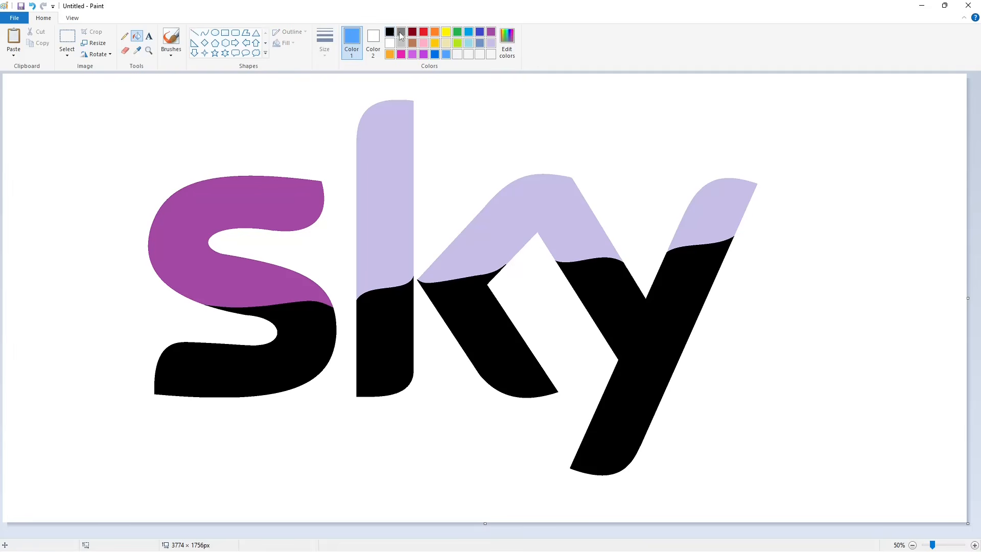
pyautogui.click(290, 195)
pyautogui.click(423, 32)
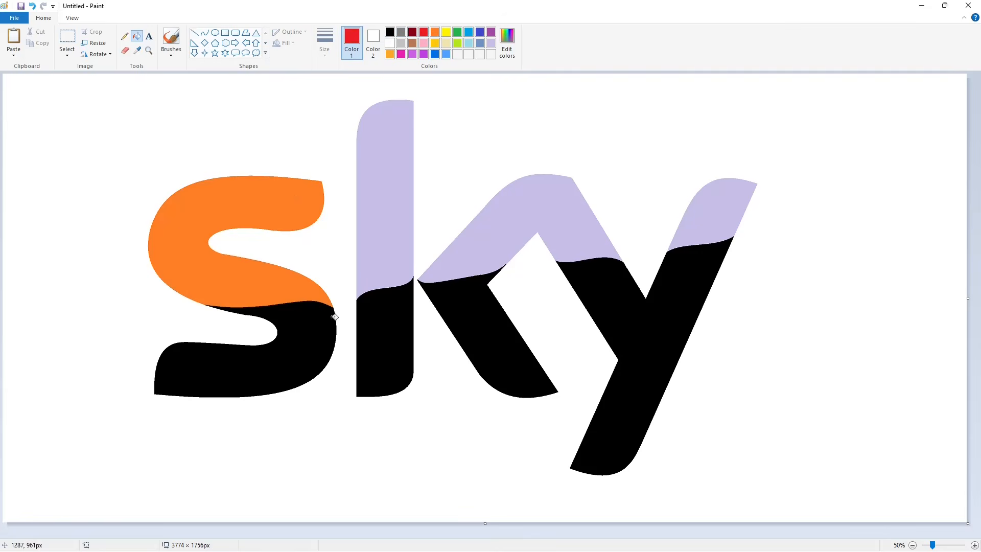
pyautogui.click(319, 323)
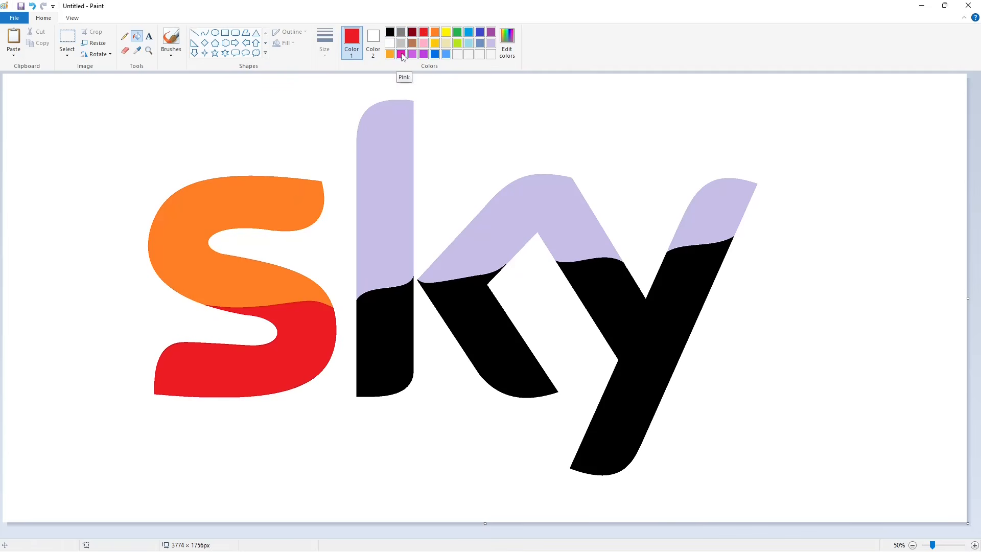
# - Fill the upper part of the k's stem with the custom yellowish orange and its lower part with the custom pink
pyautogui.click(389, 54)
pyautogui.click(381, 170)
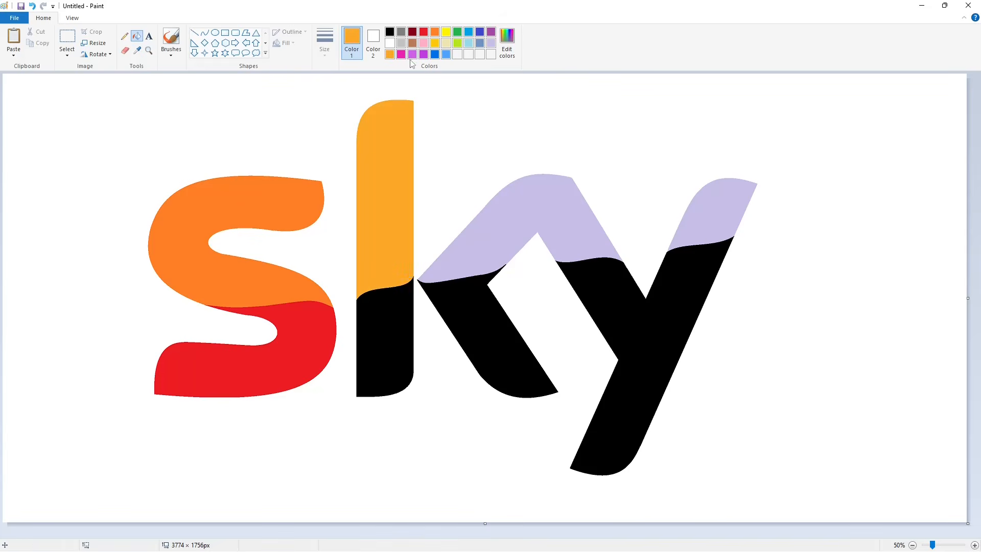
pyautogui.click(401, 54)
pyautogui.click(386, 310)
# - Fill the k's upper arm with the light purple and its leg with the darker purple, and create another, slightly darker custom purple
pyautogui.click(413, 54)
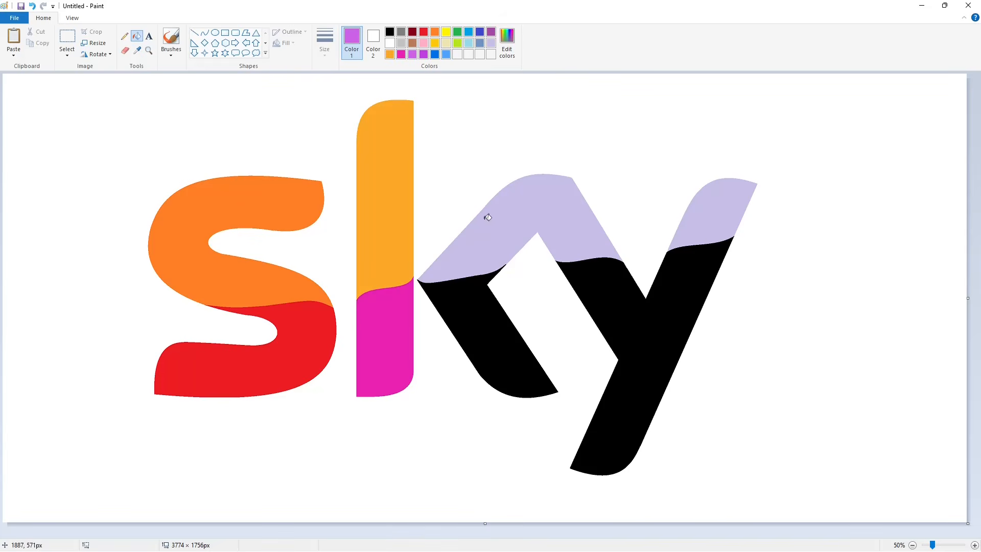
pyautogui.click(489, 218)
pyautogui.click(423, 54)
pyautogui.click(503, 340)
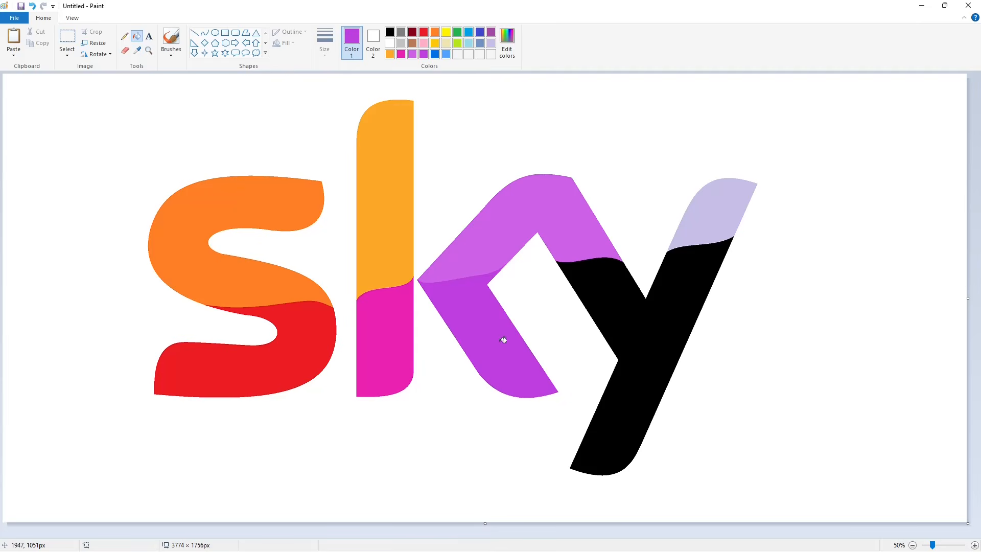
pyautogui.click(506, 49)
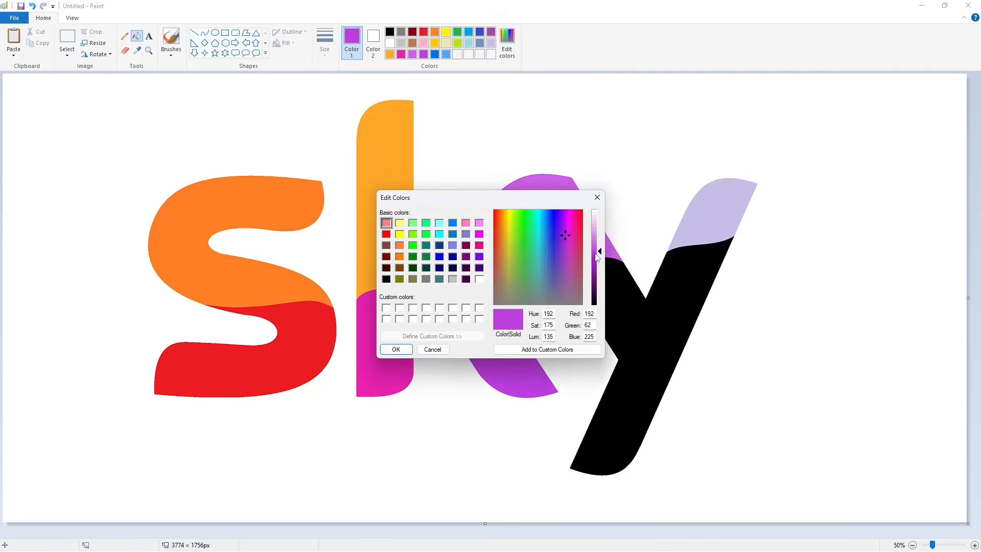
pyautogui.click(404, 348)
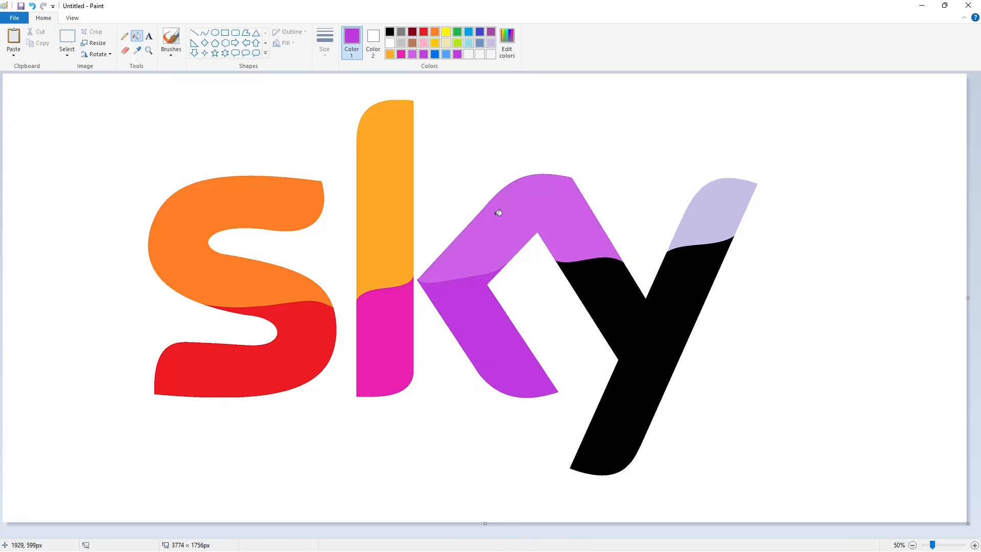
# - Fill the top of the y's right arm with the custom light blue and the black part of the y with the darker blue
pyautogui.click(446, 54)
pyautogui.click(704, 212)
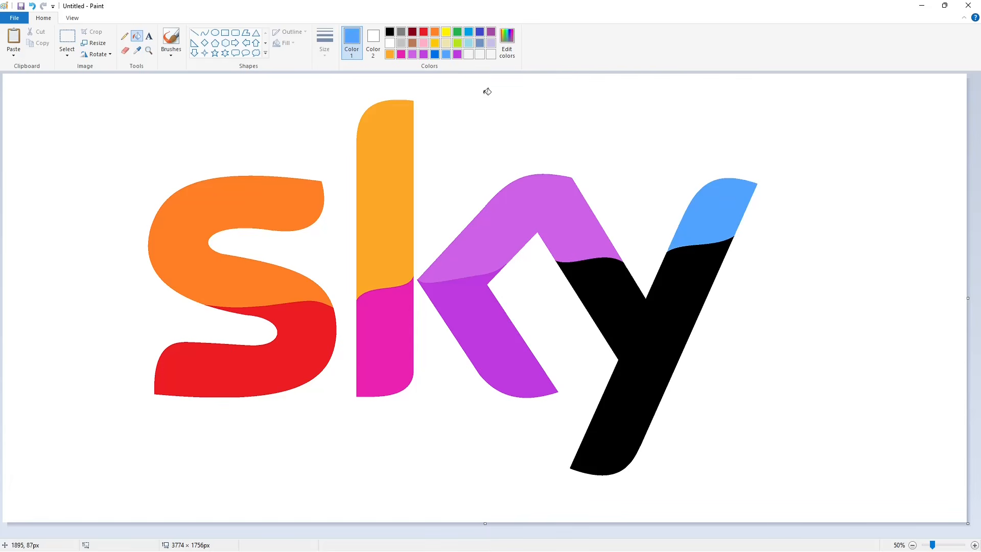
pyautogui.click(435, 54)
pyautogui.click(632, 349)
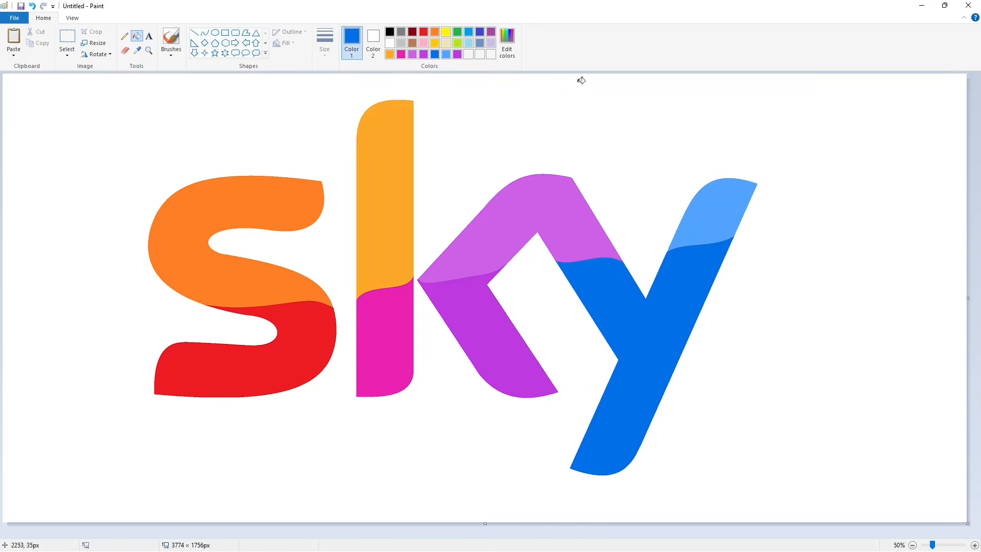